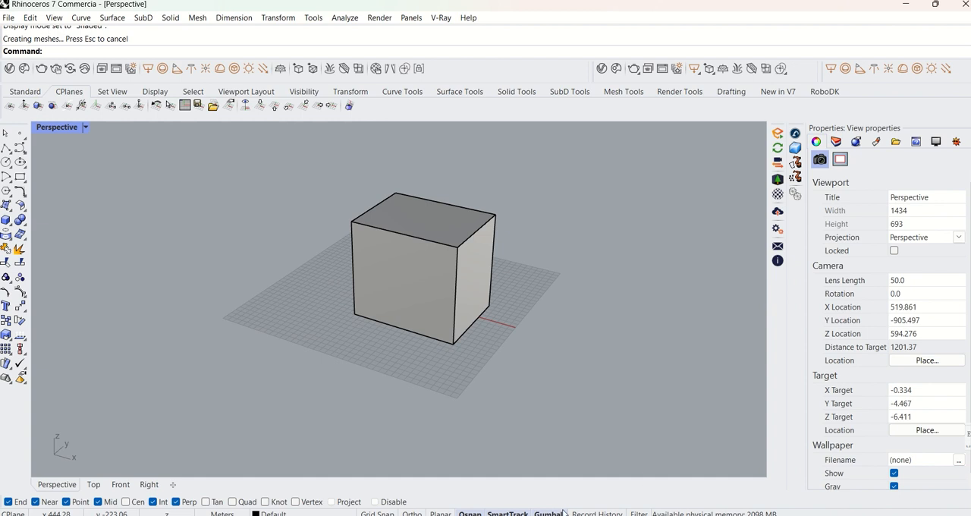
# Examine the box on the grid from several angles and distances, both selected and unselected.
pyautogui.keyDown('shift'); pyautogui.moveTo(516, 324); pyautogui.dragTo(421, 360, button='right'); pyautogui.keyUp('shift')
pyautogui.scroll(-4, 471, 344)
pyautogui.moveTo(420, 361); pyautogui.dragTo(422, 295, button='right')
pyautogui.scroll(4, 465, 363)
pyautogui.scroll(2, 484, 345)
pyautogui.click(434, 315)
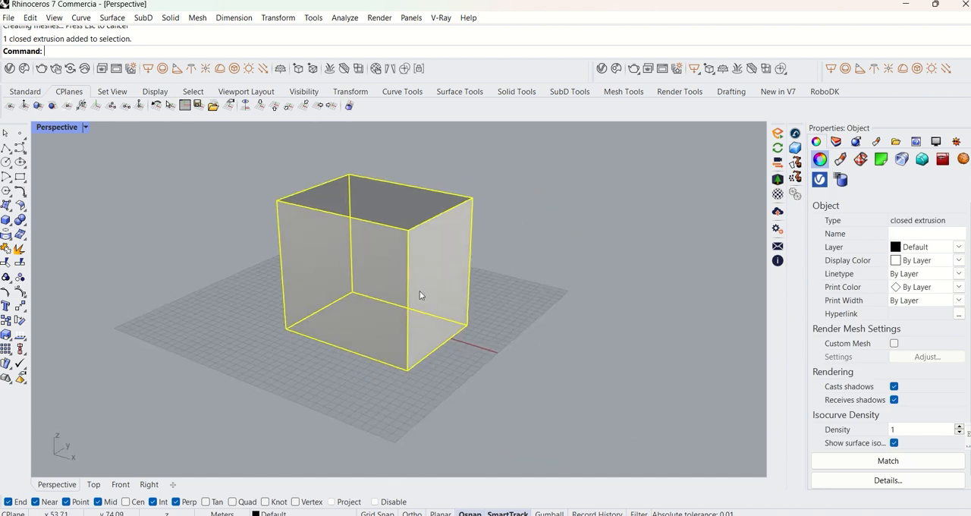
pyautogui.scroll(-4, 421, 294)
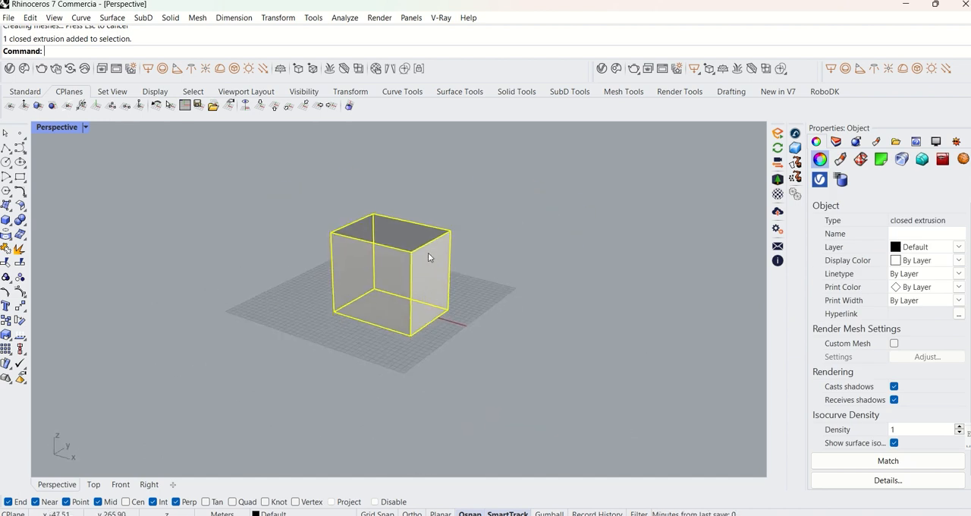
pyautogui.scroll(3, 455, 223)
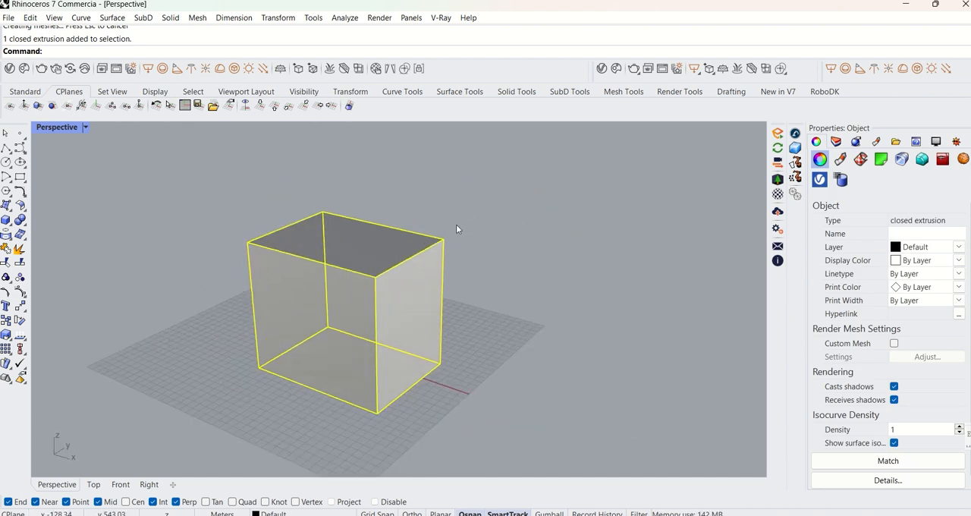
pyautogui.scroll(-3, 422, 298)
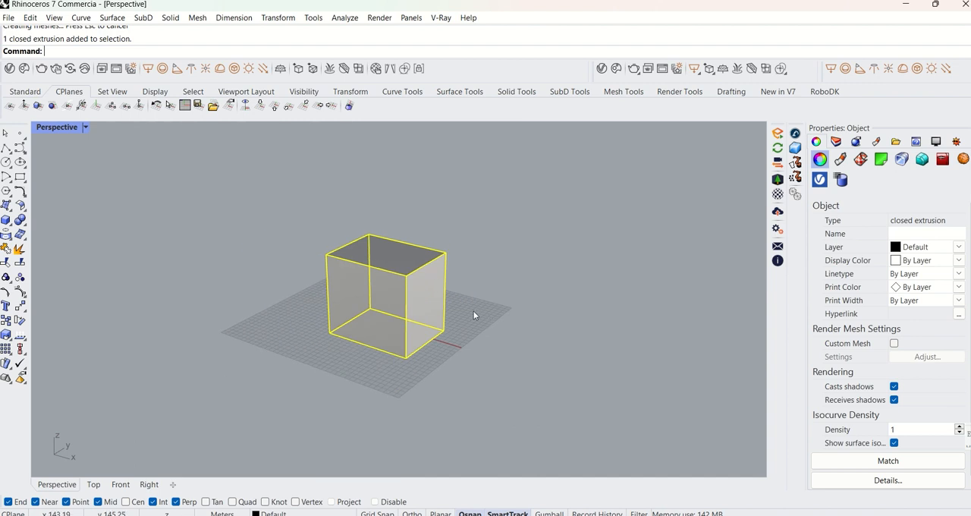
pyautogui.scroll(-2, 444, 308)
pyautogui.keyDown('shift'); pyautogui.moveTo(446, 311); pyautogui.dragTo(513, 319, button='right'); pyautogui.keyUp('shift')
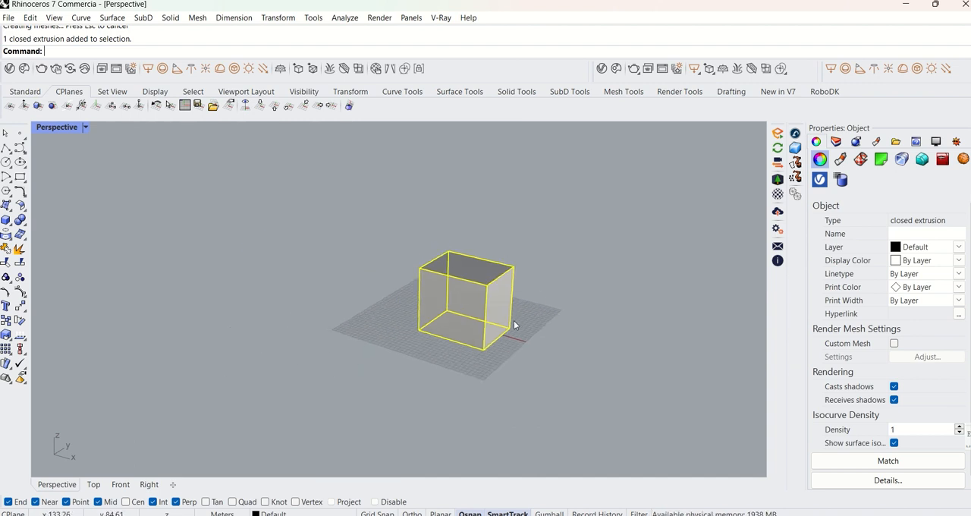
pyautogui.scroll(4, 515, 320)
pyautogui.click(516, 321)
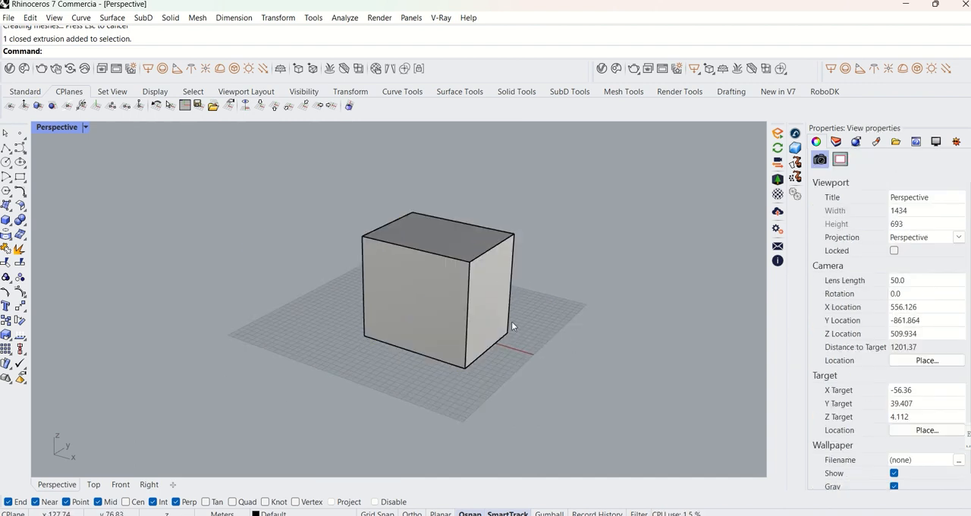
# Move the box about 281 m in the negative X direction, using its lower front corner as the base point.
pyautogui.click(489, 306)
pyautogui.moveTo(529, 312)
pyautogui.keyDown('shift'); pyautogui.mouseDown(button='right')
pyautogui.moveTo(466, 333)
pyautogui.moveTo(523, 317)
pyautogui.mouseUp(button='right'); pyautogui.keyUp('shift')
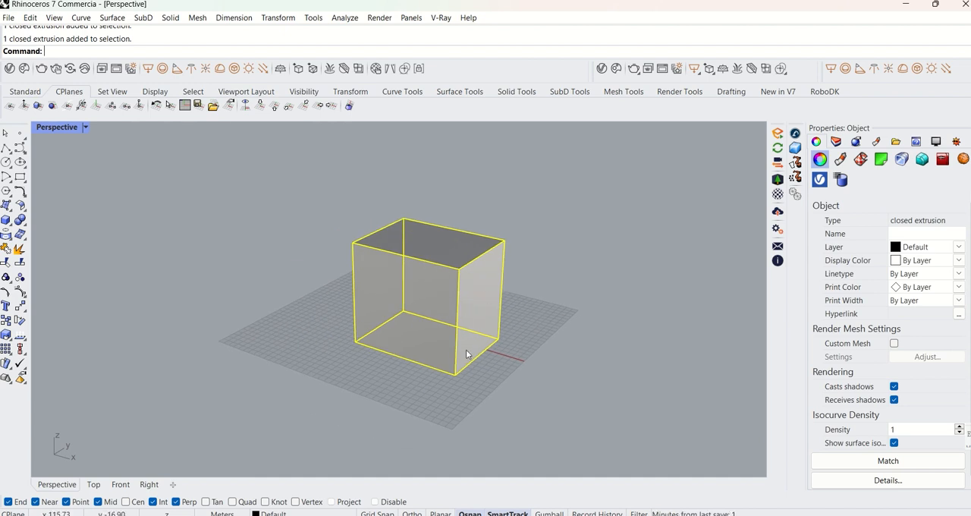
pyautogui.write('m')
pyautogui.press('Return')
pyautogui.click(355, 342)
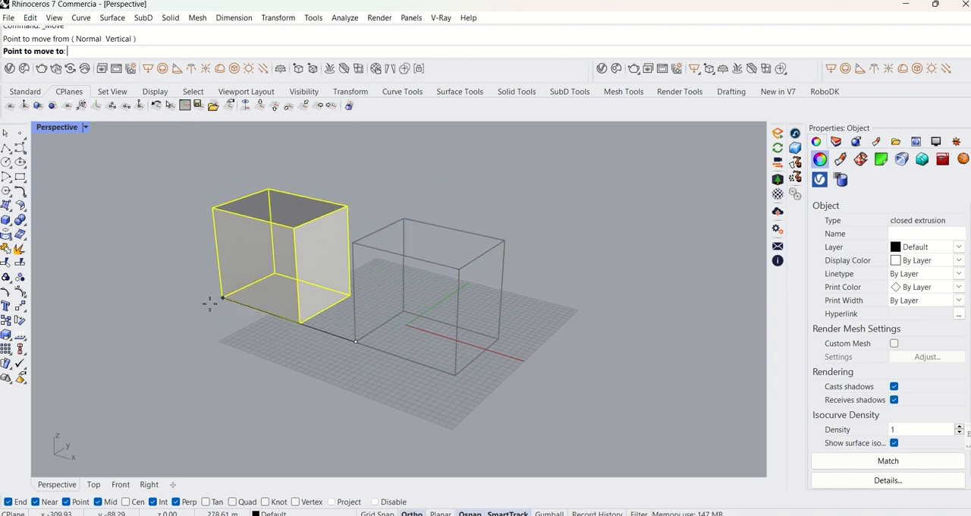
pyautogui.click(219, 297)
# Move the box in the negative Y direction with the Move command, picking its nearest lower corner as the base point.
pyautogui.write('m')
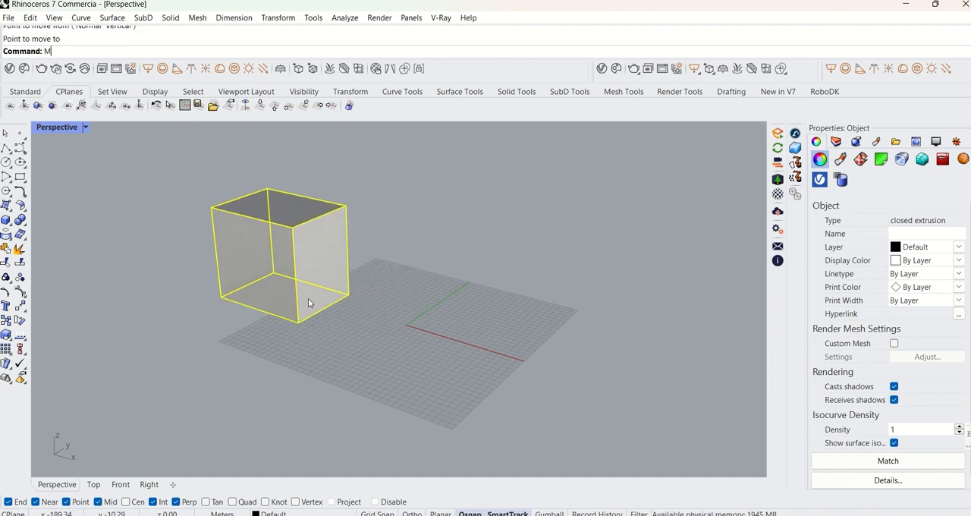
pyautogui.press('Return')
pyautogui.click(298, 321)
pyautogui.click(111, 405)
pyautogui.scroll(-5, 299, 368)
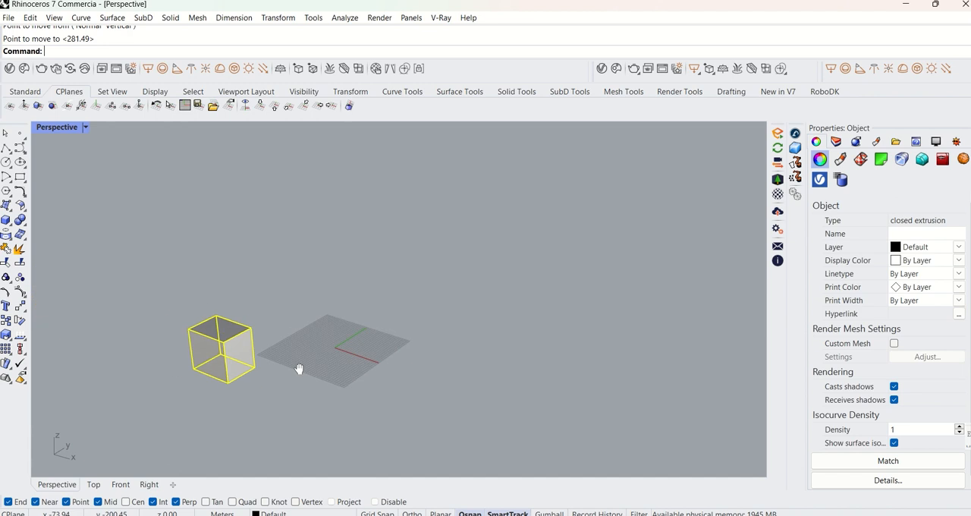
# Bring the box back onto the construction grid by moving it freehand.
pyautogui.moveTo(290, 334); pyautogui.dragTo(446, 313)
pyautogui.click(536, 291)
pyautogui.scroll(4, 486, 329)
pyautogui.scroll(-8, 486, 329)
pyautogui.keyDown('shift'); pyautogui.moveTo(485, 330); pyautogui.dragTo(588, 317, button='right'); pyautogui.keyUp('shift')
pyautogui.scroll(8, 460, 319)
pyautogui.scroll(-6, 512, 321)
pyautogui.scroll(6, 575, 318)
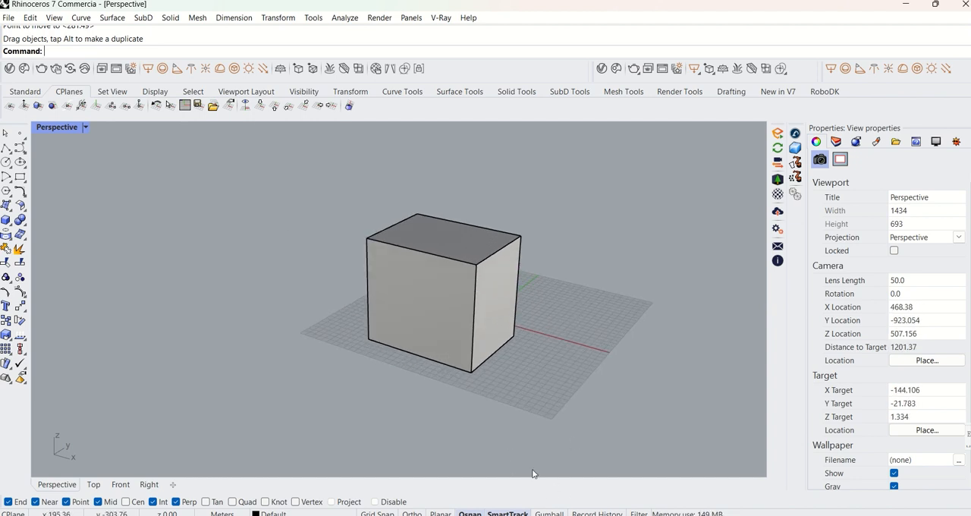
pyautogui.scroll(4, 461, 374)
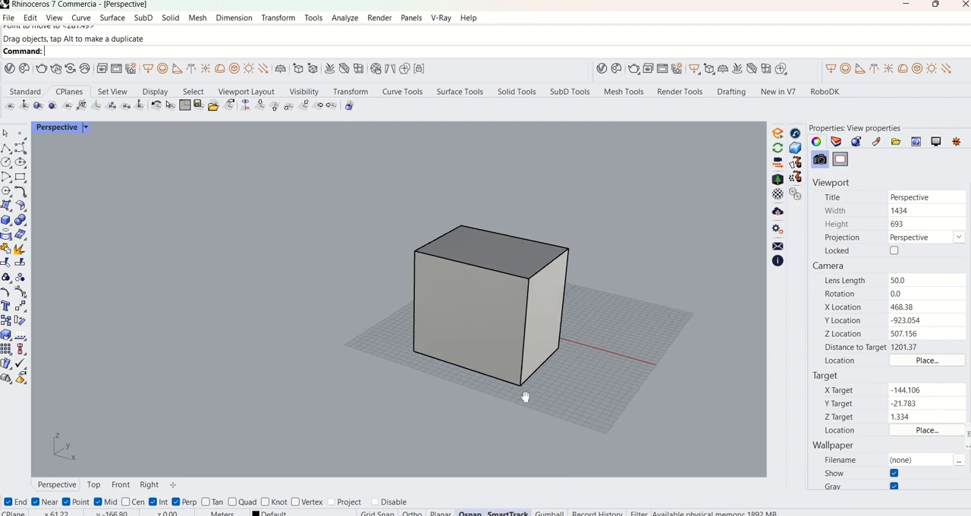
pyautogui.scroll(-4, 585, 415)
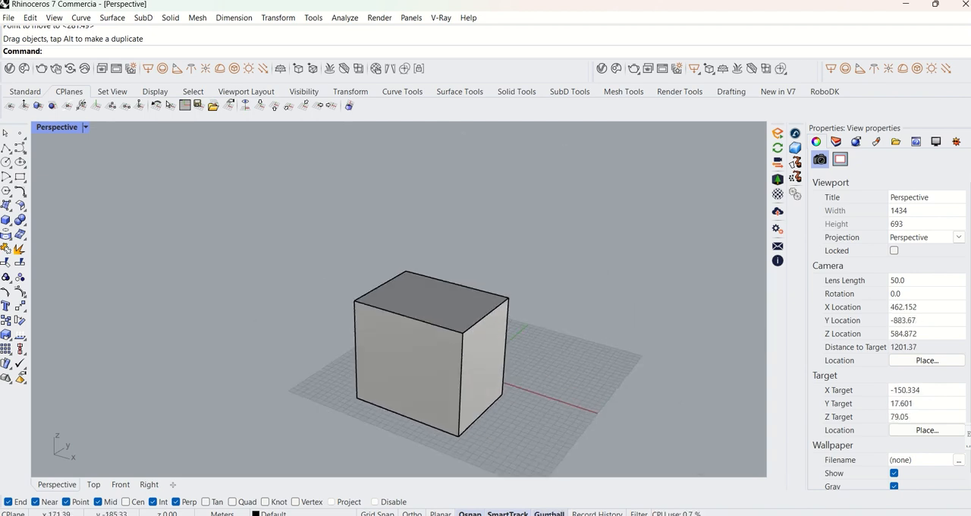
# Select the box and examine its gumball arrows, arcs and scale handles.
pyautogui.click(486, 386)
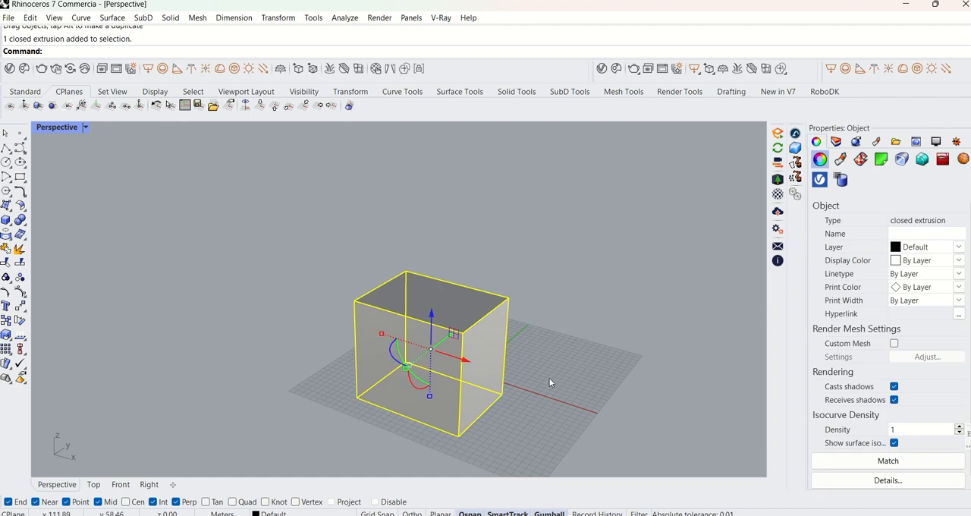
pyautogui.scroll(-4, 531, 385)
pyautogui.keyDown('shift'); pyautogui.moveTo(520, 383); pyautogui.dragTo(560, 338, button='right'); pyautogui.keyUp('shift')
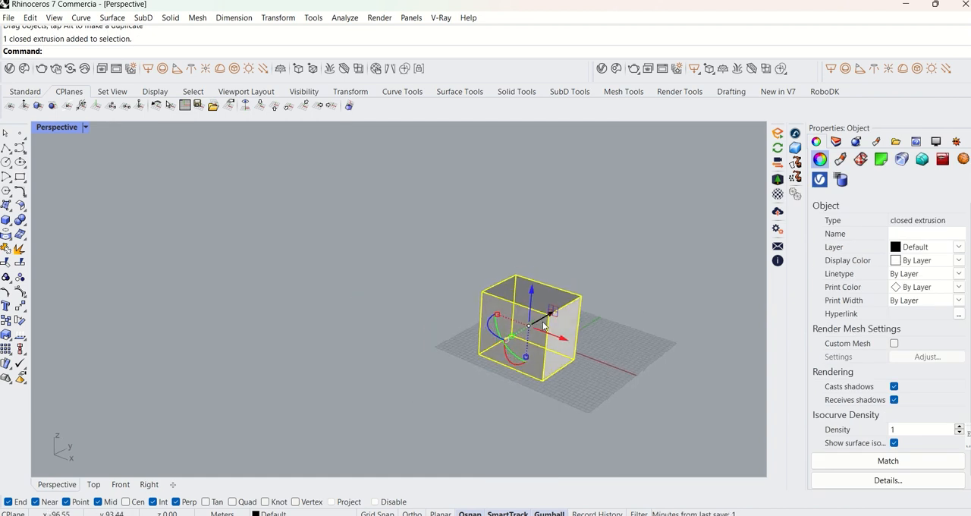
pyautogui.scroll(3, 563, 334)
pyautogui.moveTo(442, 329); pyautogui.dragTo(548, 331, button='right')
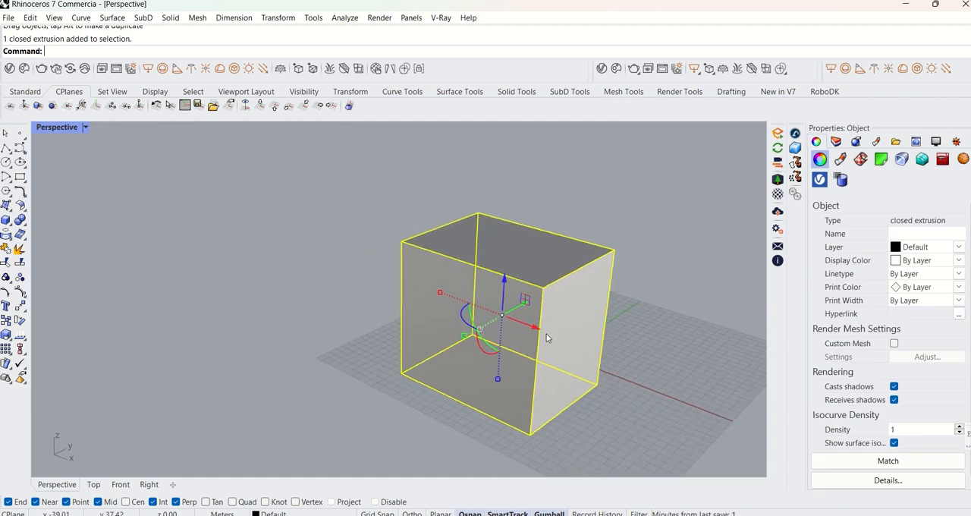
pyautogui.press('Escape')
pyautogui.click(557, 339)
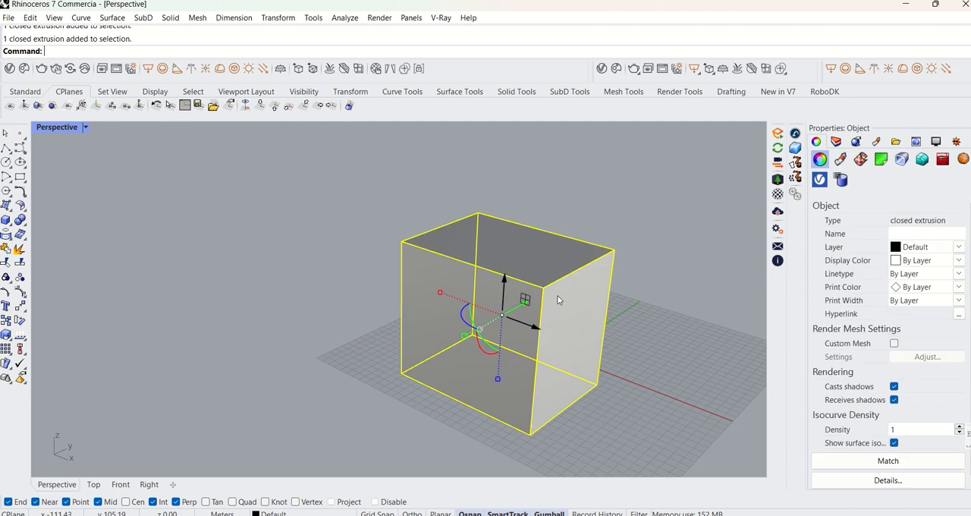
pyautogui.scroll(-3, 598, 327)
pyautogui.moveTo(599, 327); pyautogui.dragTo(540, 345, button='right')
pyautogui.scroll(-5, 534, 309)
pyautogui.scroll(4, 535, 309)
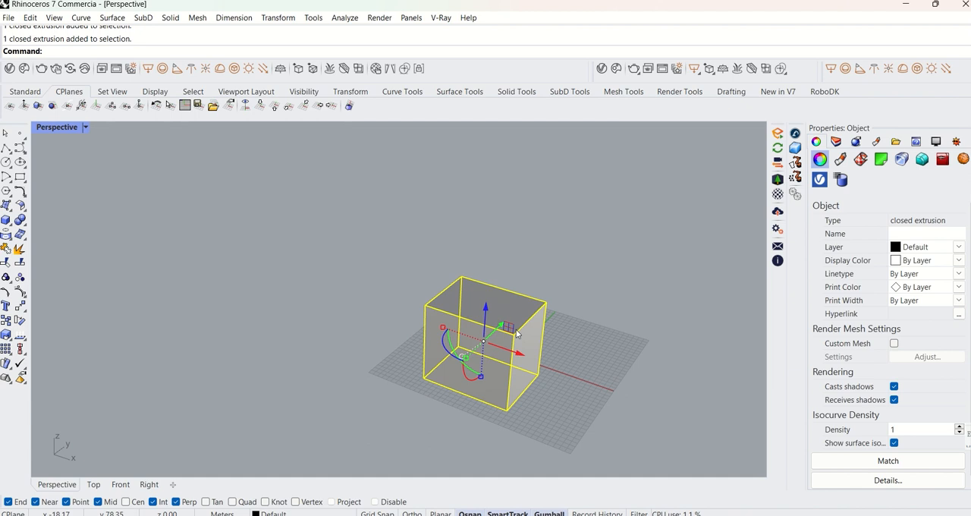
# Shift the box freehand along the X axis with the gumball and move it exactly 20 m in the positive X direction.
pyautogui.moveTo(522, 355); pyautogui.dragTo(542, 317)
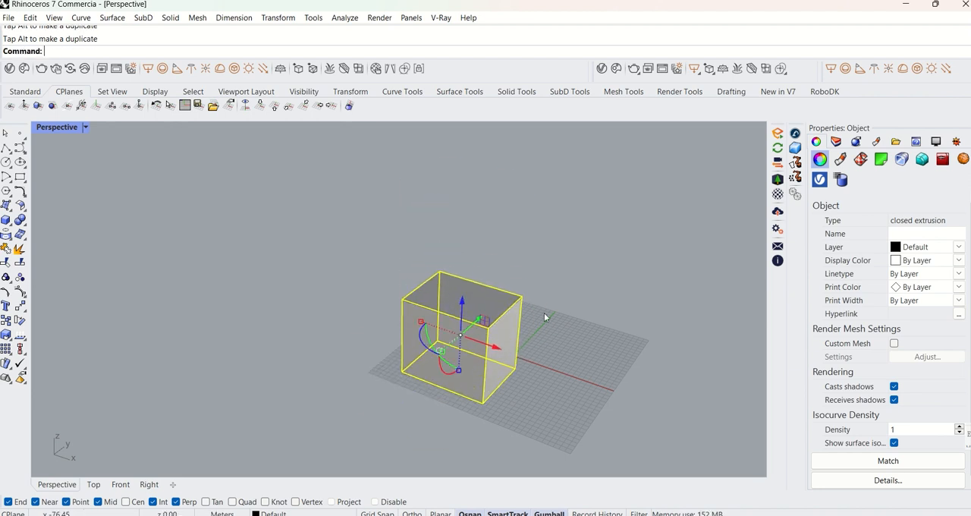
pyautogui.keyDown('shift'); pyautogui.moveTo(563, 367); pyautogui.dragTo(536, 322, button='right'); pyautogui.keyUp('shift')
pyautogui.click(467, 306)
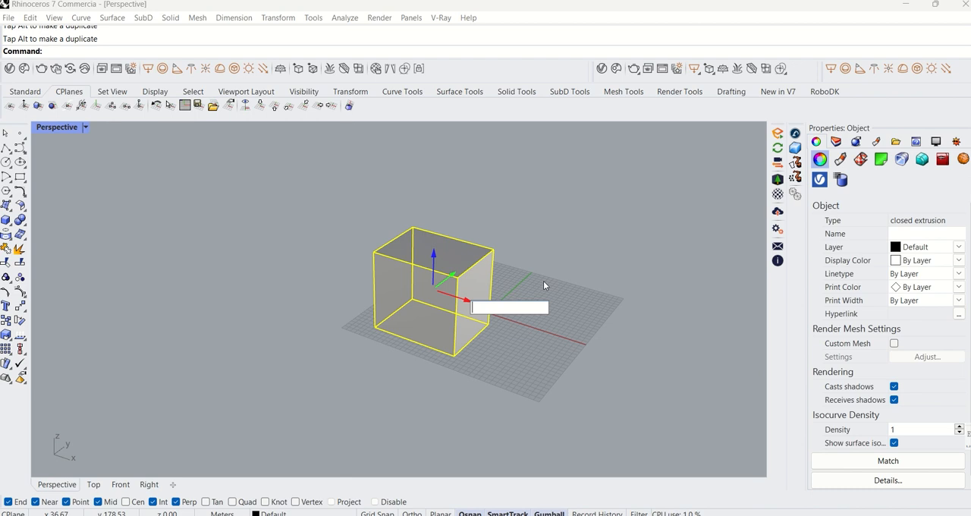
pyautogui.press('Escape')
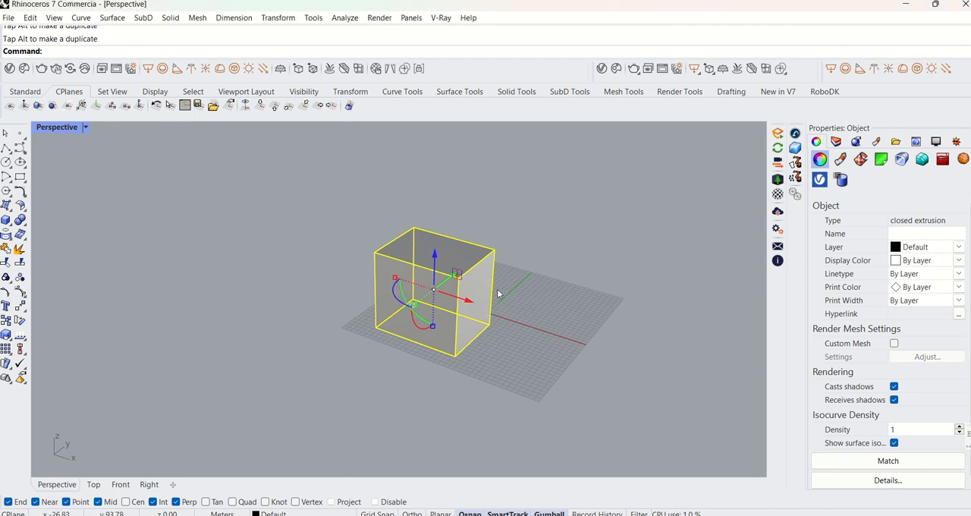
pyautogui.click(467, 301)
pyautogui.write('20')
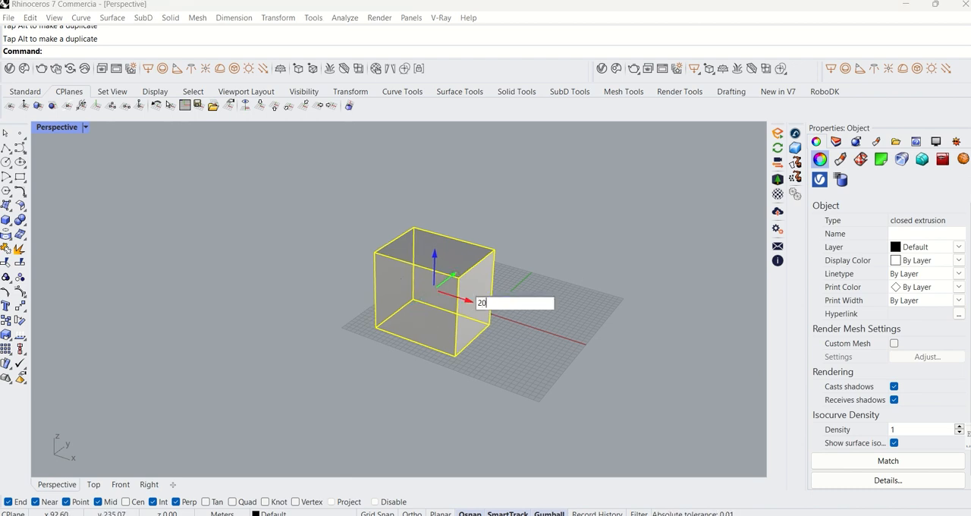
pyautogui.press('Return')
pyautogui.click(579, 277)
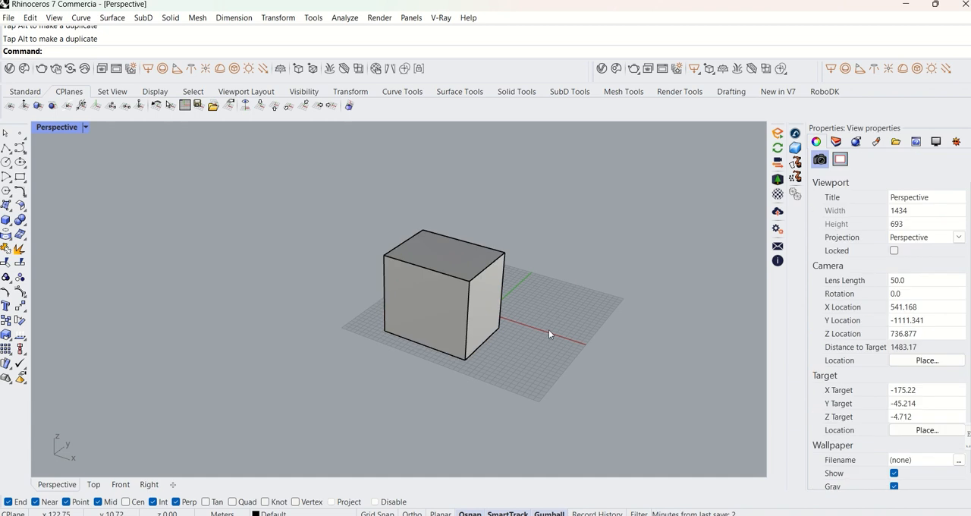
pyautogui.scroll(-2, 549, 330)
pyautogui.scroll(3, 521, 351)
pyautogui.scroll(-3, 493, 348)
pyautogui.click(488, 346)
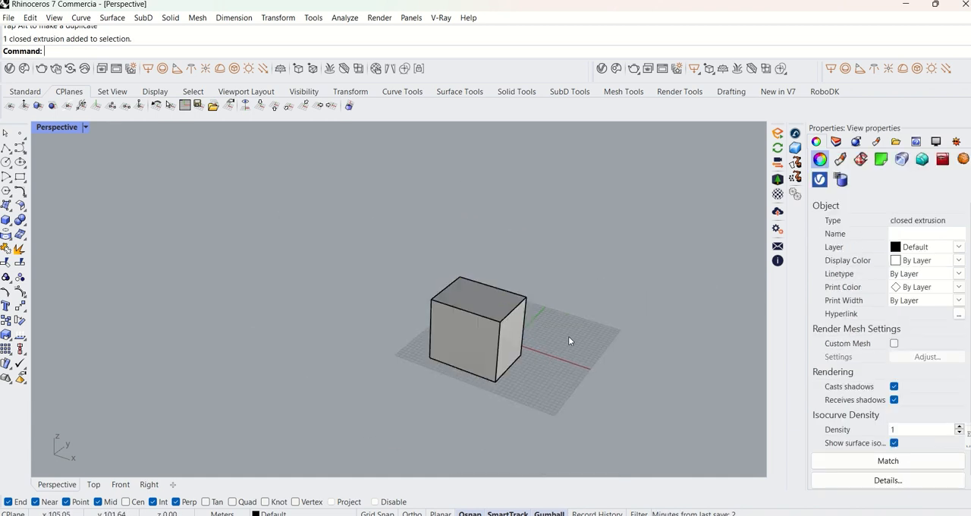
pyautogui.click(568, 335)
pyautogui.scroll(3, 482, 333)
pyautogui.scroll(-8, 487, 324)
pyautogui.keyDown('shift'); pyautogui.moveTo(509, 316); pyautogui.dragTo(522, 351, button='right'); pyautogui.keyUp('shift')
pyautogui.scroll(6, 447, 320)
pyautogui.scroll(-8, 460, 339)
# Rotate the box freehand about its vertical Z axis with the gumball.
pyautogui.click(472, 343)
pyautogui.keyDown('shift'); pyautogui.moveTo(522, 350); pyautogui.dragTo(545, 349, button='right'); pyautogui.keyUp('shift')
pyautogui.scroll(4, 487, 324)
pyautogui.moveTo(466, 332); pyautogui.dragTo(450, 327, button='right')
pyautogui.scroll(5, 451, 326)
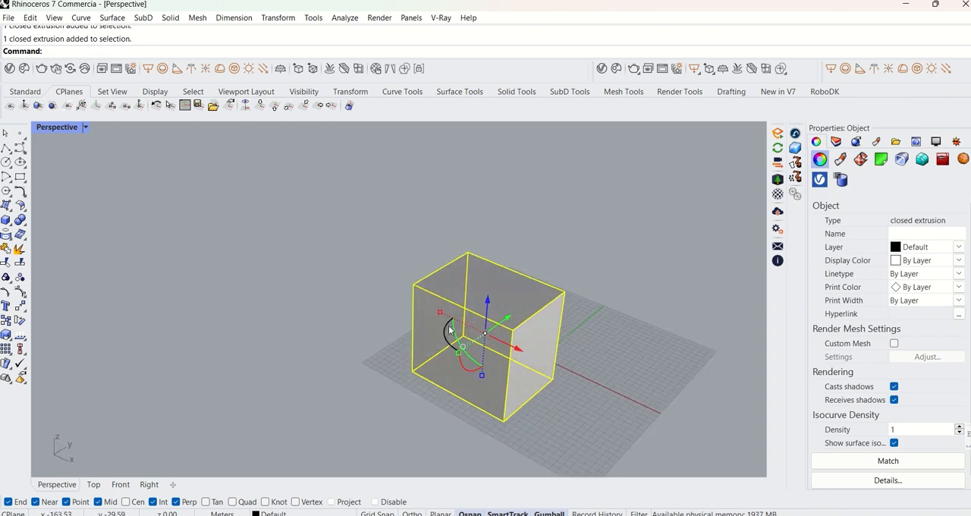
pyautogui.moveTo(446, 338); pyautogui.dragTo(491, 363)
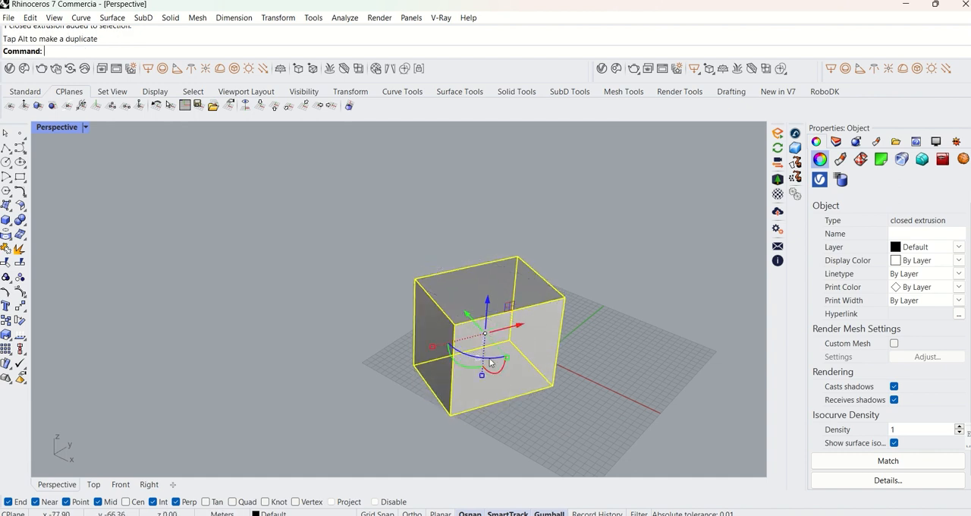
pyautogui.click(558, 380)
# Tilt the box freehand with the gumball by rotating it about the Y axis and the X axis.
pyautogui.click(504, 364)
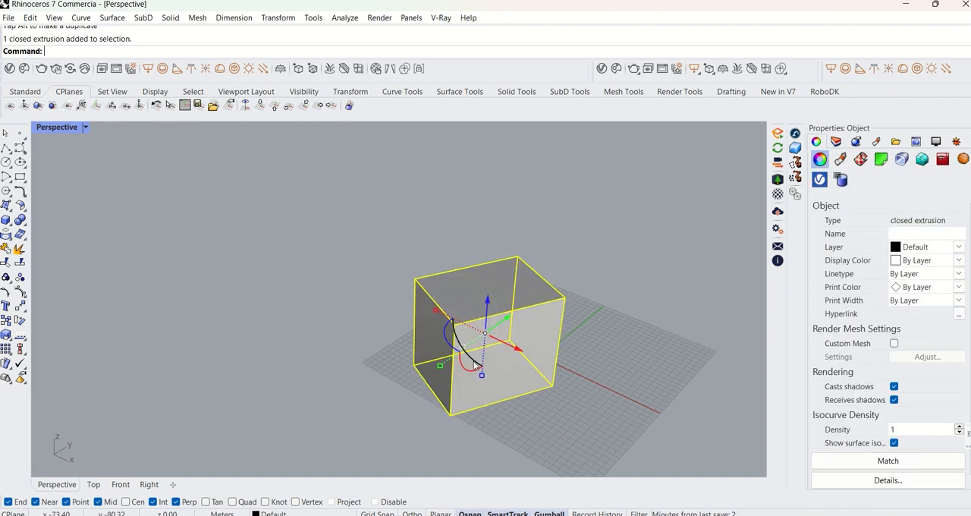
pyautogui.moveTo(474, 360); pyautogui.dragTo(452, 272)
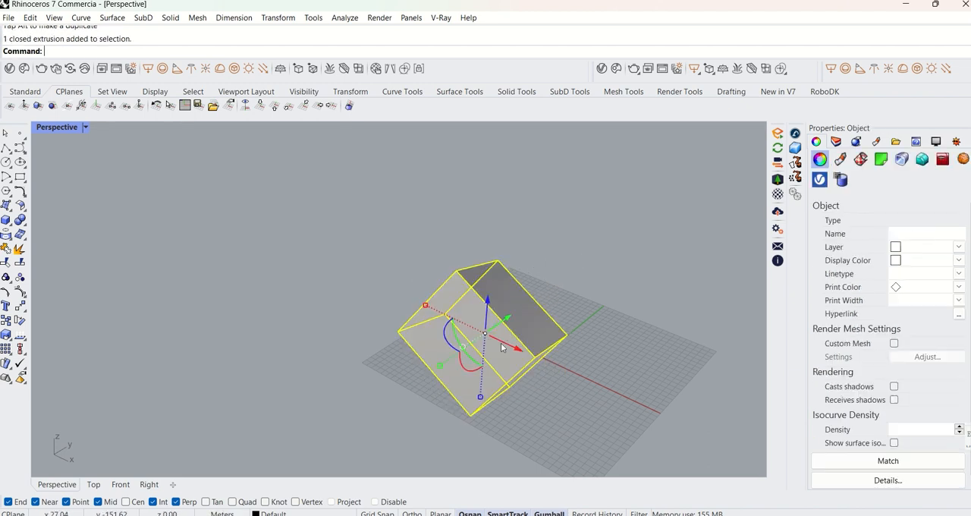
pyautogui.moveTo(465, 371); pyautogui.dragTo(514, 239)
pyautogui.click(615, 342)
# Select the tilted box and delete it.
pyautogui.scroll(-6, 599, 333)
pyautogui.moveTo(549, 342); pyautogui.dragTo(353, 323, button='right')
pyautogui.keyDown('shift'); pyautogui.moveTo(364, 324); pyautogui.dragTo(517, 322, button='right'); pyautogui.keyUp('shift')
pyautogui.click(487, 332)
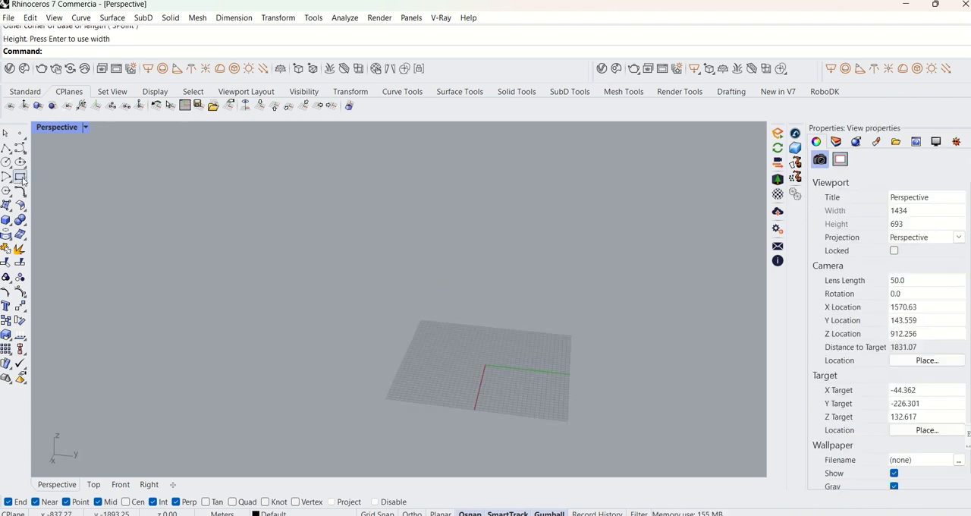
# Draw a corner-to-corner rectangle freehand on the construction grid around the origin.
pyautogui.click(20, 177)
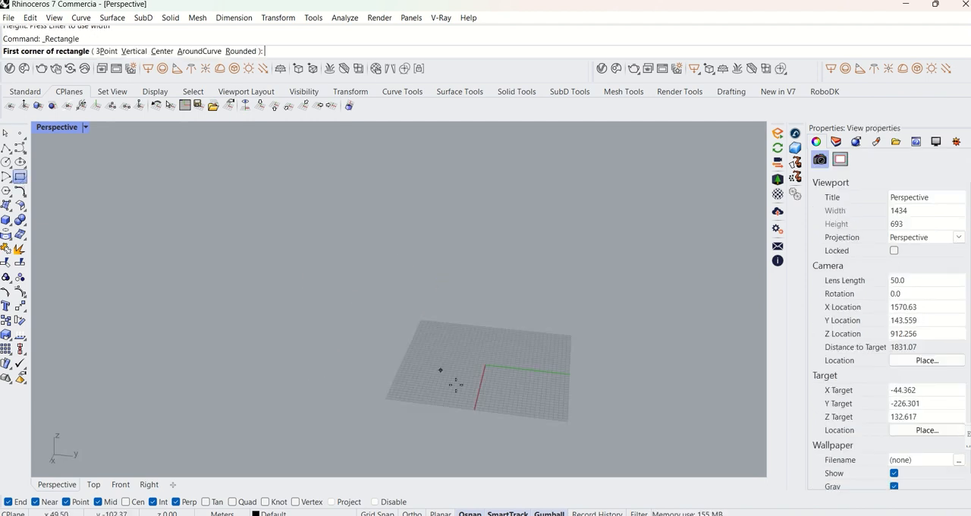
pyautogui.click(440, 339)
pyautogui.click(539, 394)
# Place the rectangle's opposite corner, then select the curve and examine its gumball handles from several angles.
pyautogui.click(544, 374)
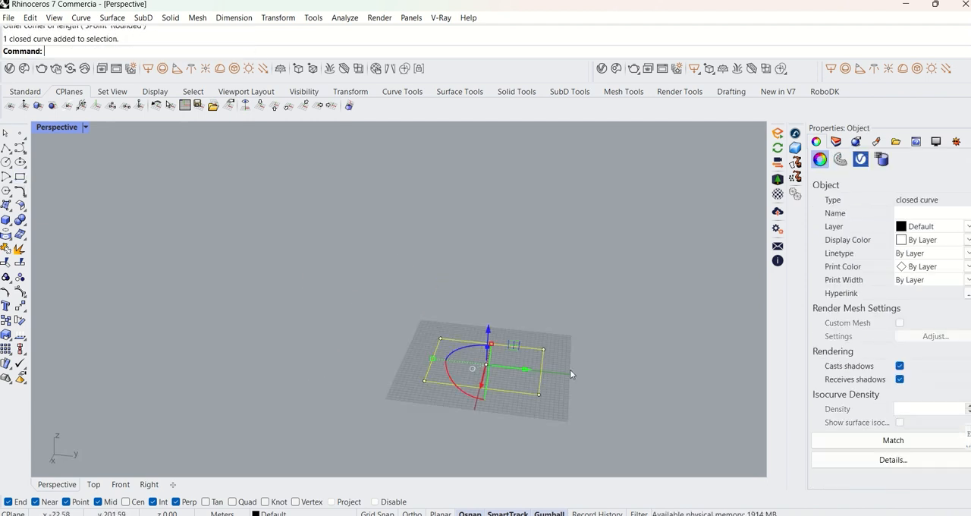
pyautogui.moveTo(569, 370); pyautogui.dragTo(499, 345, button='right')
pyautogui.click(544, 320)
pyautogui.moveTo(543, 320); pyautogui.dragTo(561, 339, button='right')
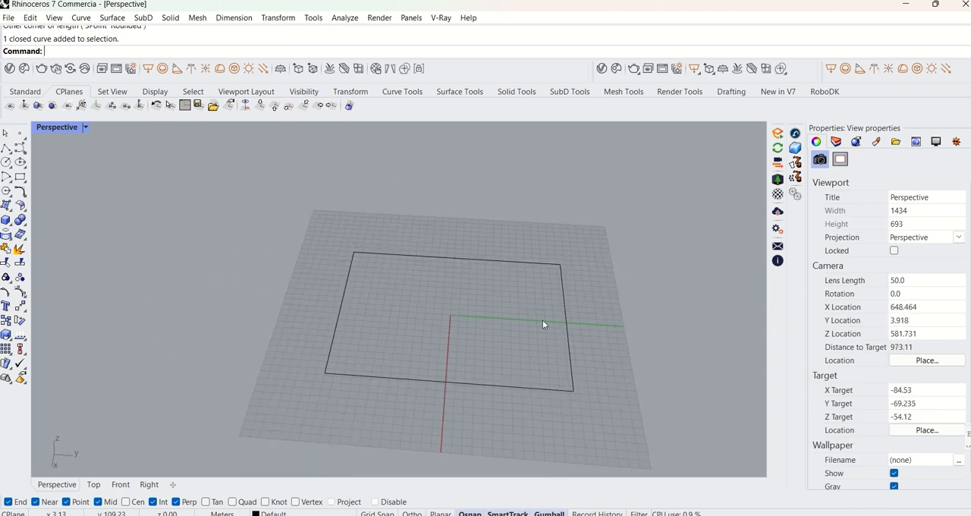
pyautogui.keyDown('shift'); pyautogui.moveTo(525, 296); pyautogui.dragTo(541, 381, button='right'); pyautogui.keyUp('shift')
pyautogui.click(493, 332)
pyautogui.scroll(-5, 493, 333)
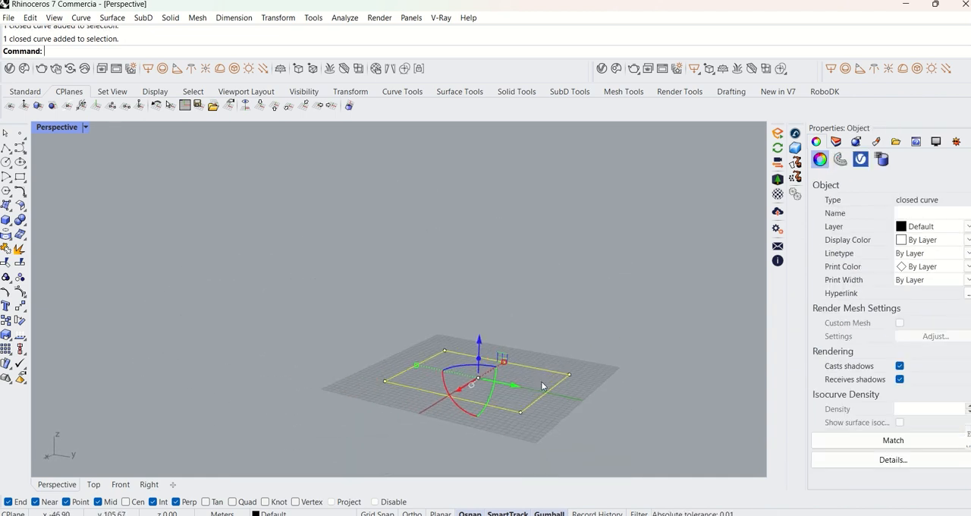
pyautogui.scroll(2, 542, 386)
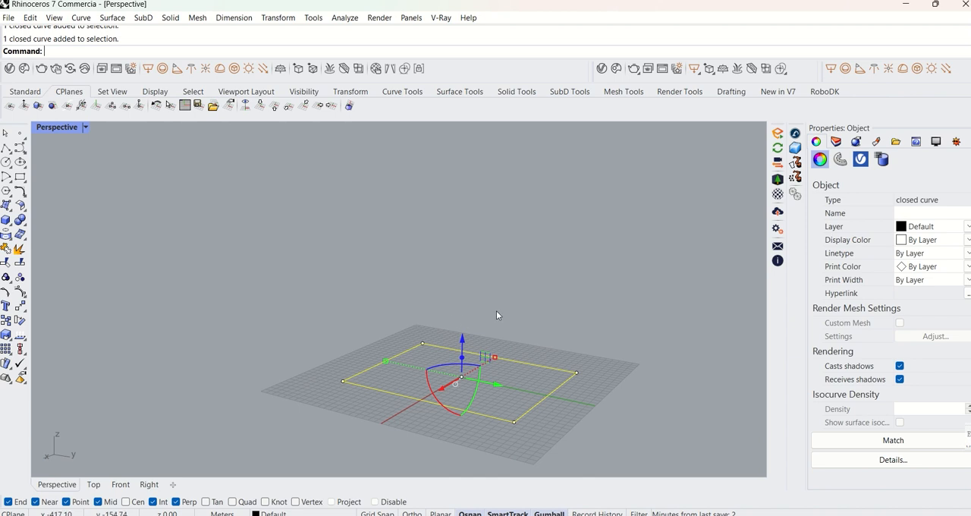
pyautogui.keyDown('shift'); pyautogui.moveTo(465, 328); pyautogui.dragTo(422, 291, button='right'); pyautogui.keyUp('shift')
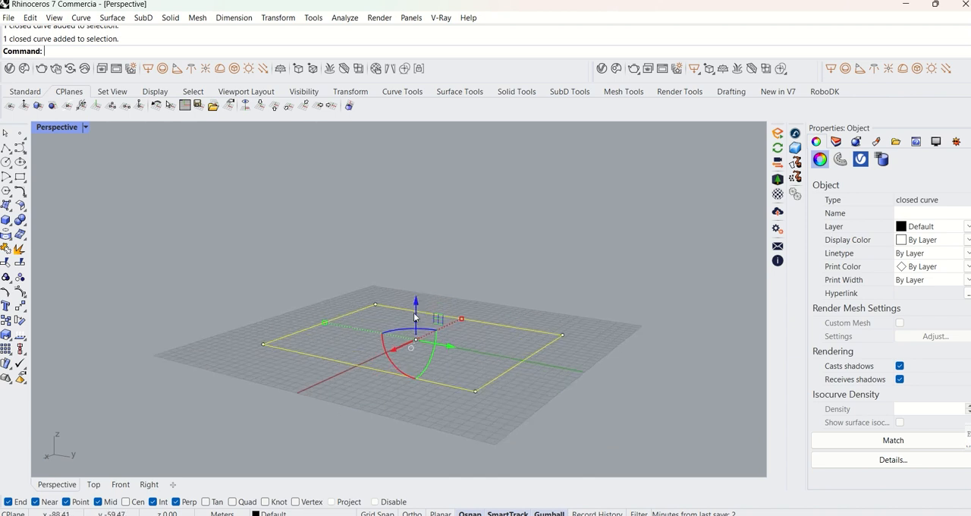
pyautogui.scroll(2, 439, 334)
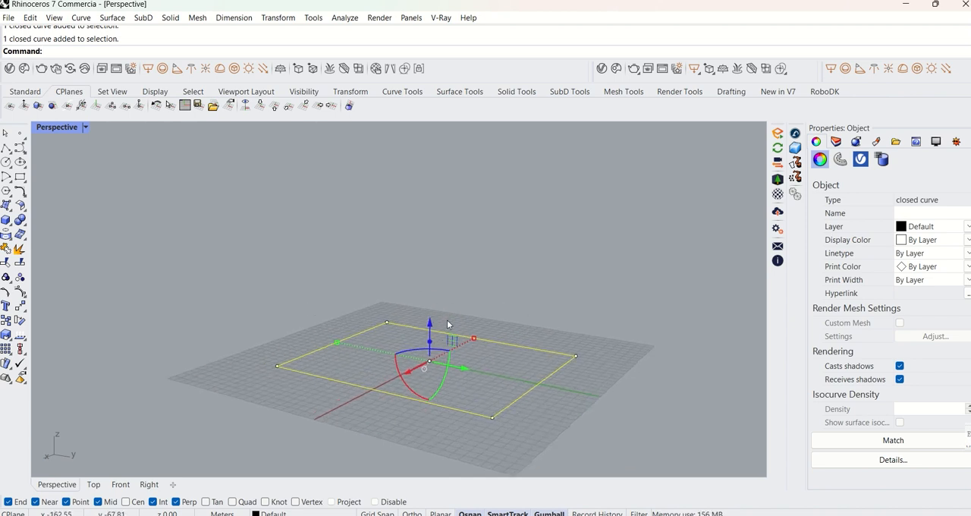
pyautogui.scroll(3, 445, 339)
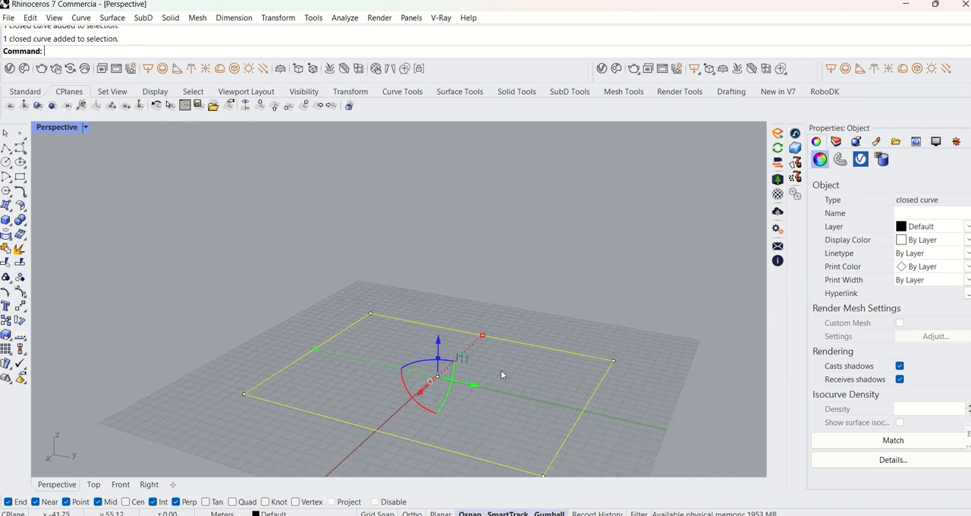
pyautogui.moveTo(501, 370); pyautogui.dragTo(439, 345, button='right')
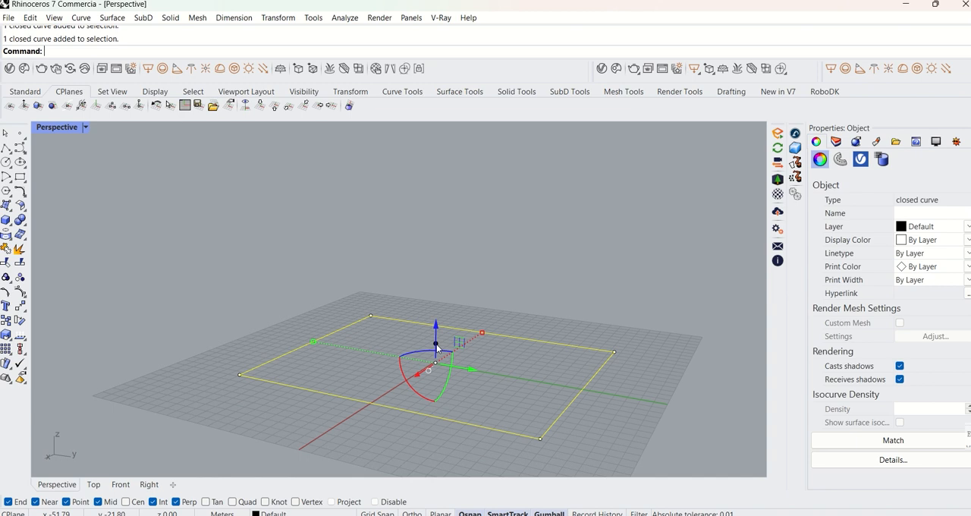
# Extrude the rectangle curve 50 m upward along Z with the gumball's extrude handle.
pyautogui.click(437, 348)
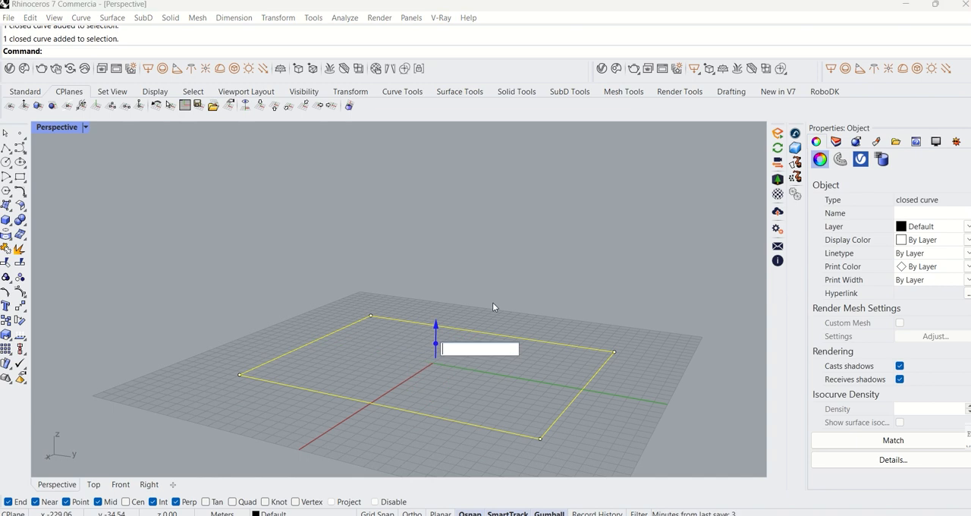
pyautogui.write('50')
pyautogui.press('Return')
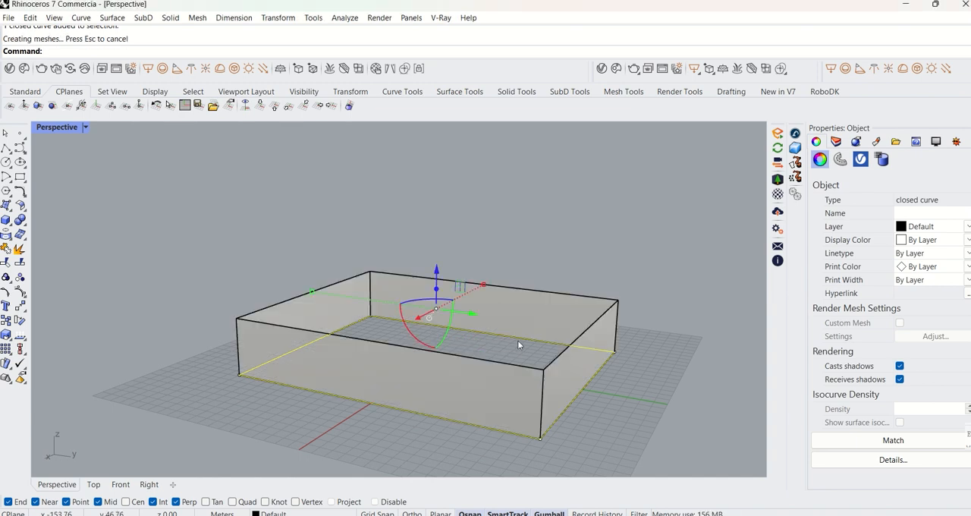
# Inspect the extruded walls, then delete the open extrusion and keep the rectangle curve.
pyautogui.scroll(-3, 539, 399)
pyautogui.scroll(6, 501, 383)
pyautogui.moveTo(503, 382); pyautogui.dragTo(530, 394, button='right')
pyautogui.scroll(-6, 551, 369)
pyautogui.scroll(3, 575, 358)
pyautogui.scroll(-5, 540, 330)
pyautogui.click(540, 331)
pyautogui.scroll(3, 533, 369)
pyautogui.click(533, 369)
pyautogui.press('Delete')
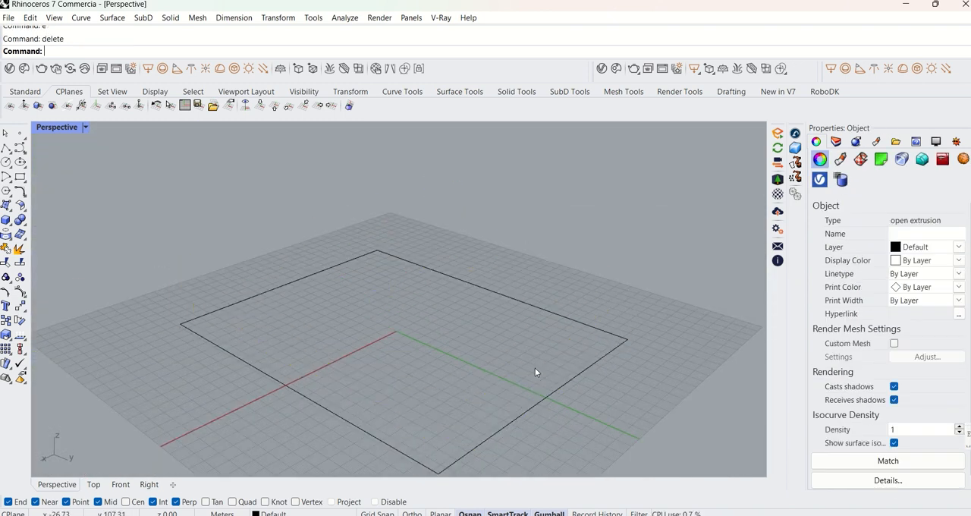
# Extrude the rectangle curve upward freehand with the gumball's Z extrude handle to form open walls.
pyautogui.click(570, 380)
pyautogui.moveTo(400, 304); pyautogui.dragTo(428, 135)
pyautogui.scroll(-5, 428, 136)
pyautogui.keyDown('shift'); pyautogui.moveTo(450, 179); pyautogui.dragTo(519, 272, button='right'); pyautogui.keyUp('shift')
pyautogui.click(640, 275)
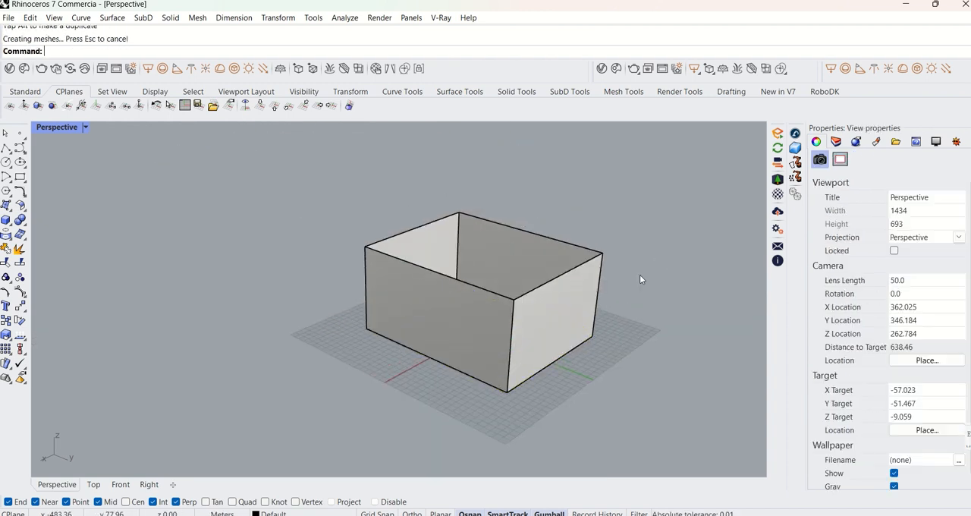
pyautogui.moveTo(639, 276); pyautogui.dragTo(279, 320, button='right')
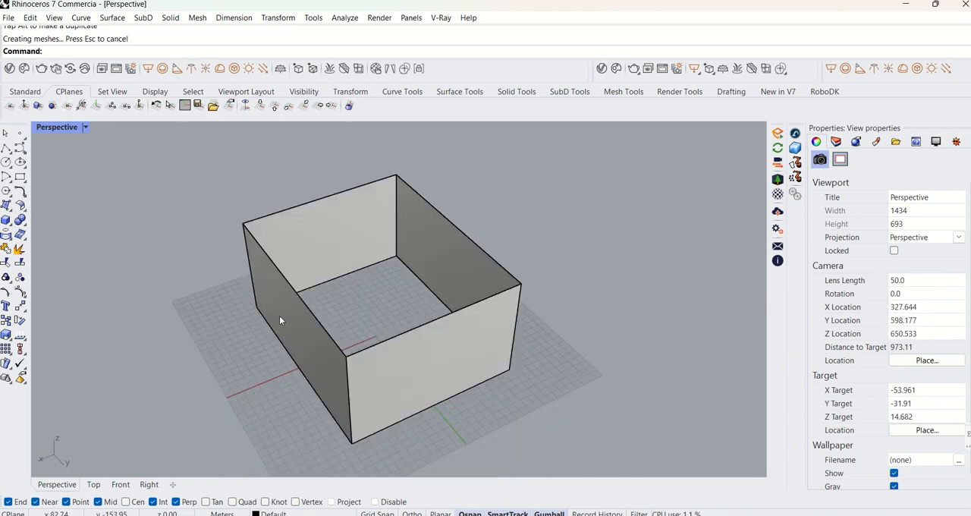
# Close the open ends of the extrusion with the Cap command.
pyautogui.moveTo(400, 333); pyautogui.dragTo(486, 328, button='right')
pyautogui.click(524, 325)
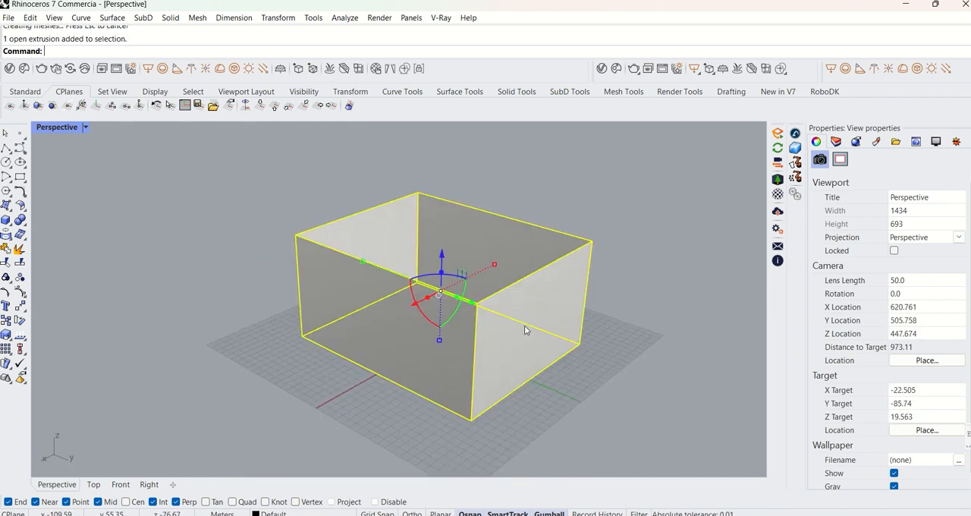
pyautogui.click(618, 201)
pyautogui.moveTo(600, 220); pyautogui.dragTo(505, 271, button='right')
pyautogui.click(505, 270)
pyautogui.write('C')
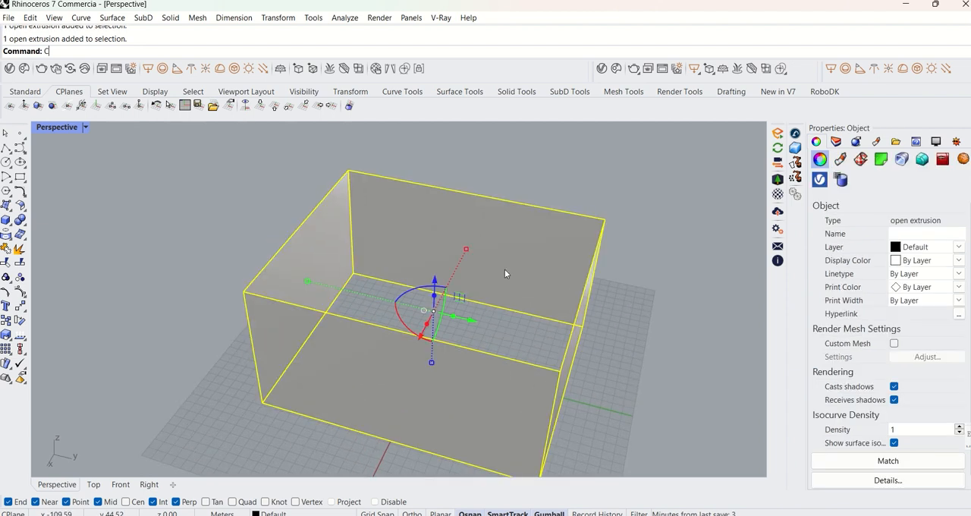
pyautogui.write('ap')
pyautogui.press('Return')
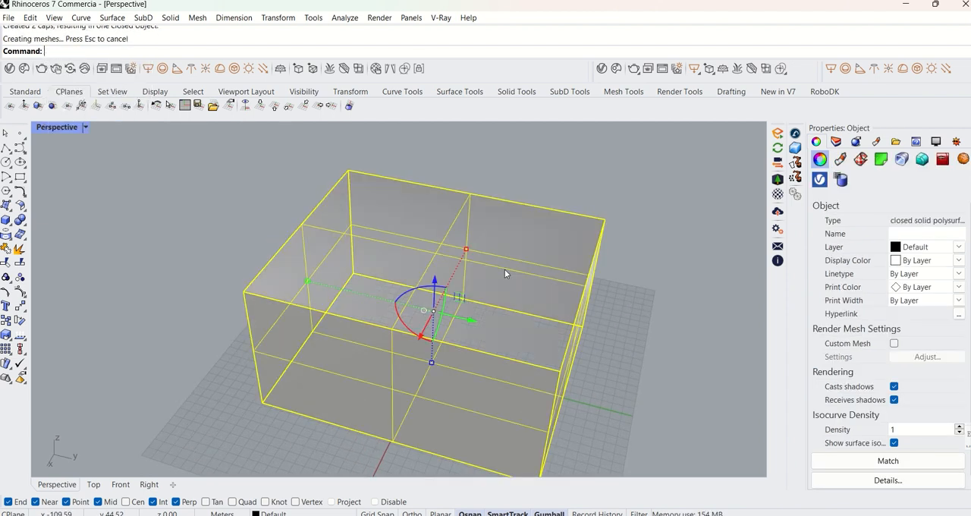
# Examine the capped solid and its gumball handles from several sides.
pyautogui.click(570, 185)
pyautogui.moveTo(570, 185); pyautogui.dragTo(536, 310, button='right')
pyautogui.click(517, 305)
pyautogui.press('Escape')
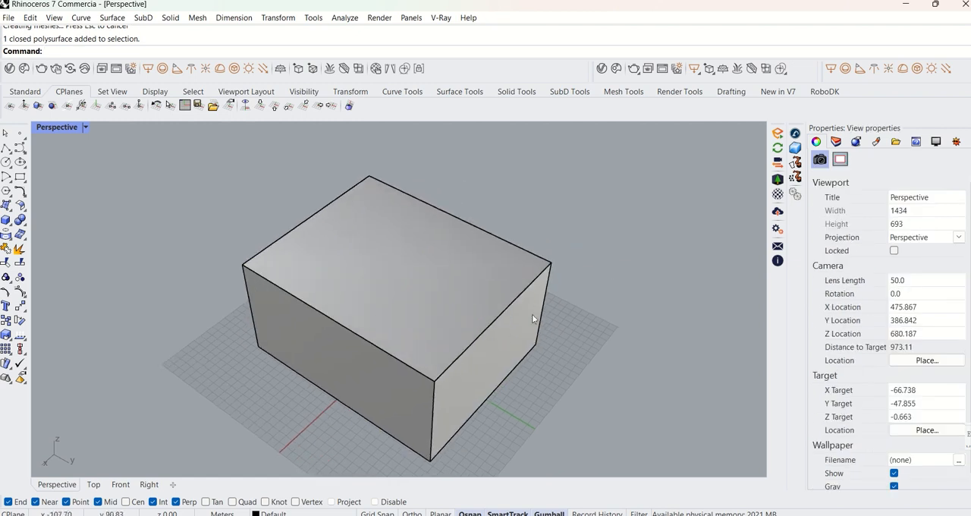
pyautogui.scroll(-6, 464, 306)
pyautogui.keyDown('shift'); pyautogui.moveTo(465, 307); pyautogui.dragTo(416, 296, button='right'); pyautogui.keyUp('shift')
pyautogui.scroll(6, 417, 394)
pyautogui.click(416, 296)
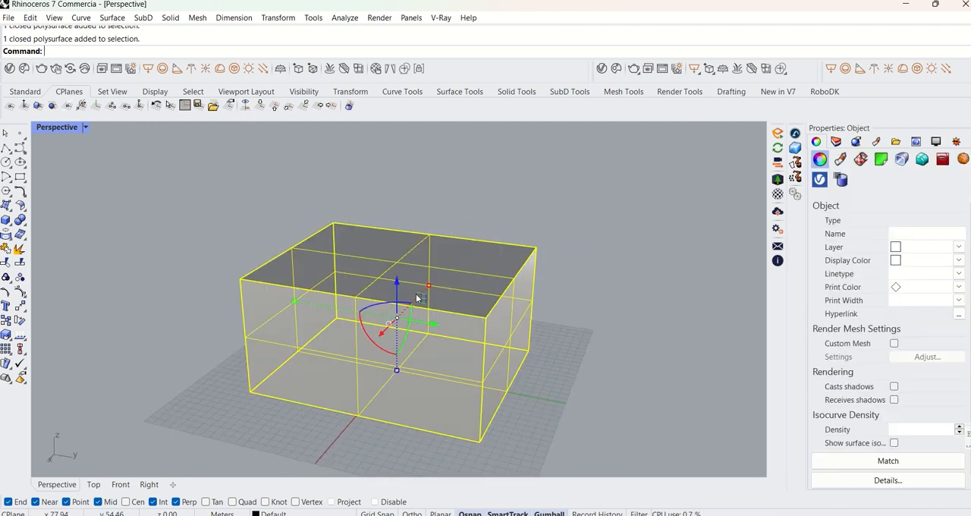
pyautogui.scroll(-2, 424, 324)
pyautogui.moveTo(424, 327); pyautogui.dragTo(489, 348, button='right')
pyautogui.scroll(5, 433, 325)
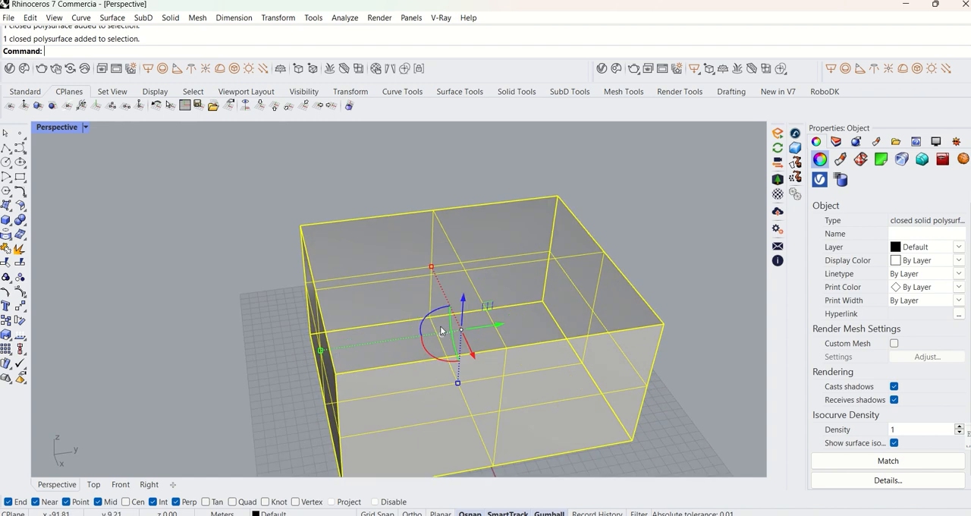
pyautogui.keyDown('shift'); pyautogui.moveTo(440, 326); pyautogui.dragTo(471, 343, button='right'); pyautogui.keyUp('shift')
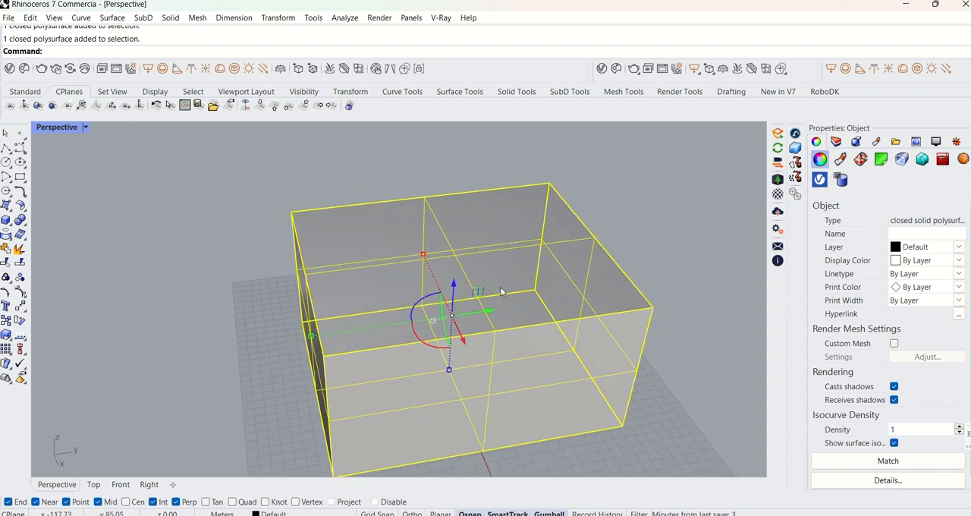
# Move the box freehand in the YZ plane with the gumball's planar handle.
pyautogui.press('Escape')
pyautogui.click(497, 324)
pyautogui.keyDown('shift'); pyautogui.moveTo(493, 298); pyautogui.dragTo(556, 286, button='right'); pyautogui.keyUp('shift')
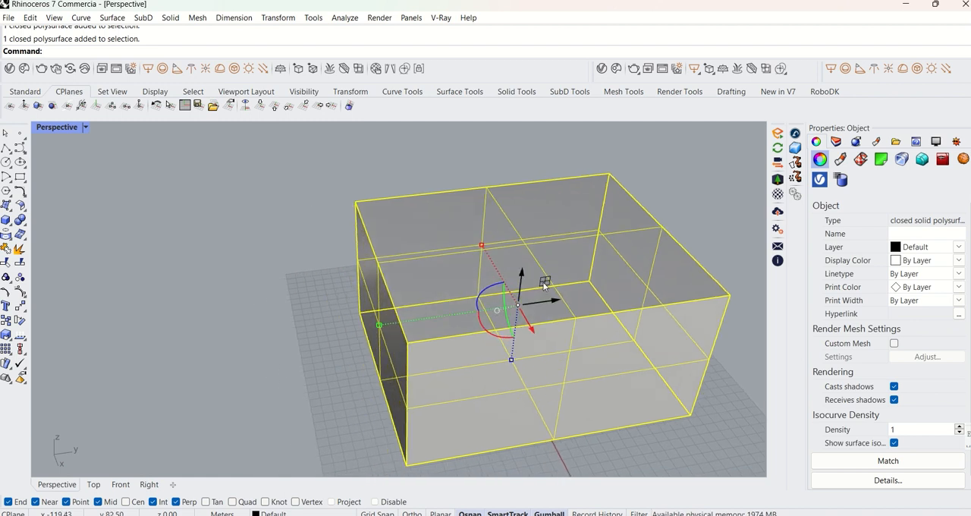
pyautogui.moveTo(543, 279); pyautogui.dragTo(390, 246)
pyautogui.scroll(-2, 576, 250)
pyautogui.moveTo(491, 281); pyautogui.dragTo(490, 365, button='right')
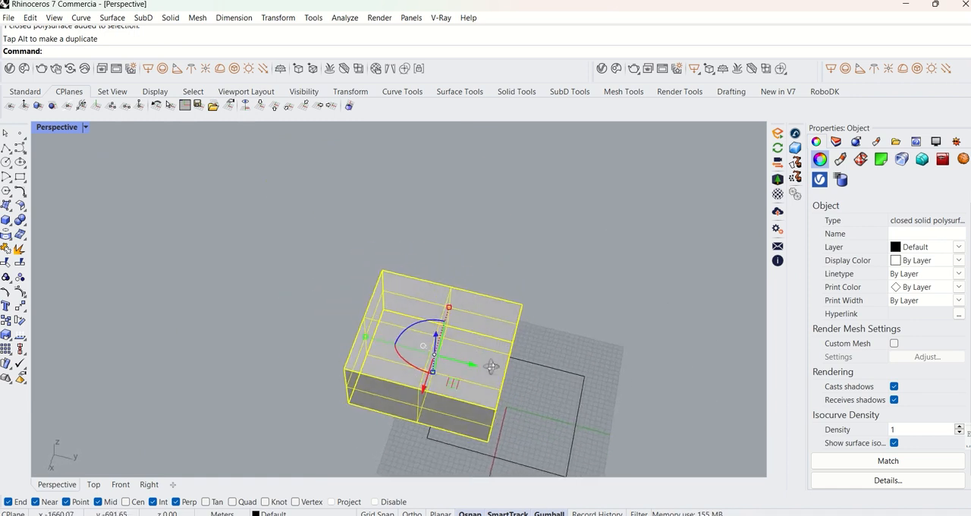
pyautogui.click(552, 368)
# Reselect the box and move it freehand in the XY plane with the gumball's planar handle.
pyautogui.keyDown('shift'); pyautogui.moveTo(434, 336); pyautogui.dragTo(488, 295, button='right'); pyautogui.keyUp('shift')
pyautogui.click(489, 296)
pyautogui.scroll(8, 560, 304)
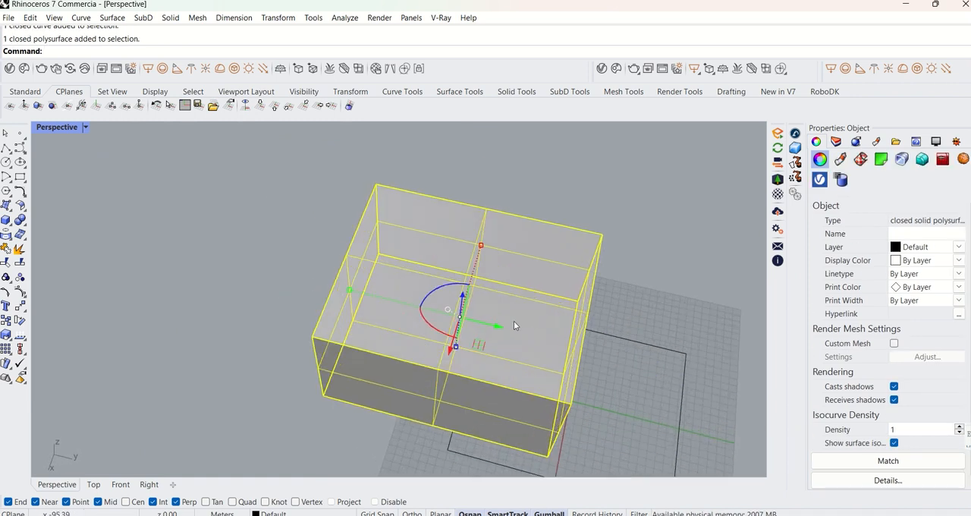
pyautogui.scroll(-3, 486, 319)
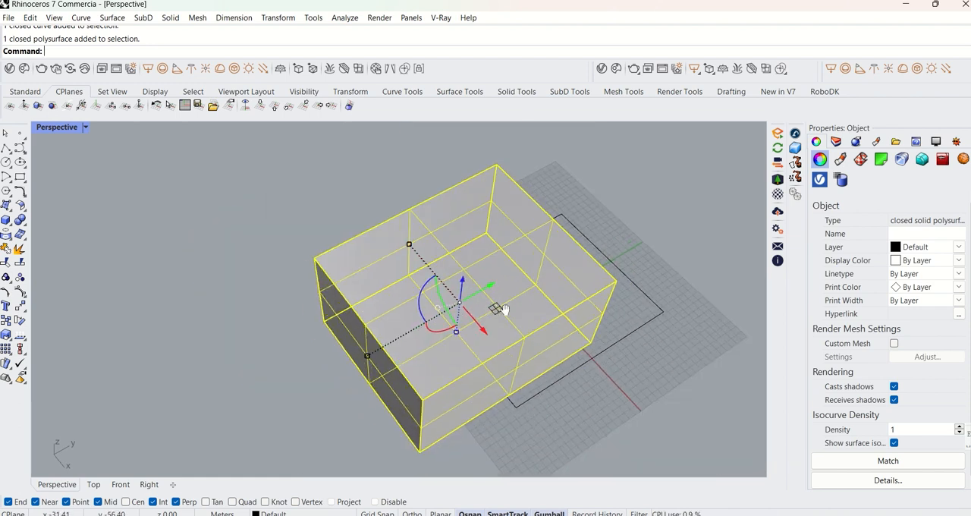
pyautogui.scroll(3, 500, 308)
pyautogui.scroll(-3, 482, 309)
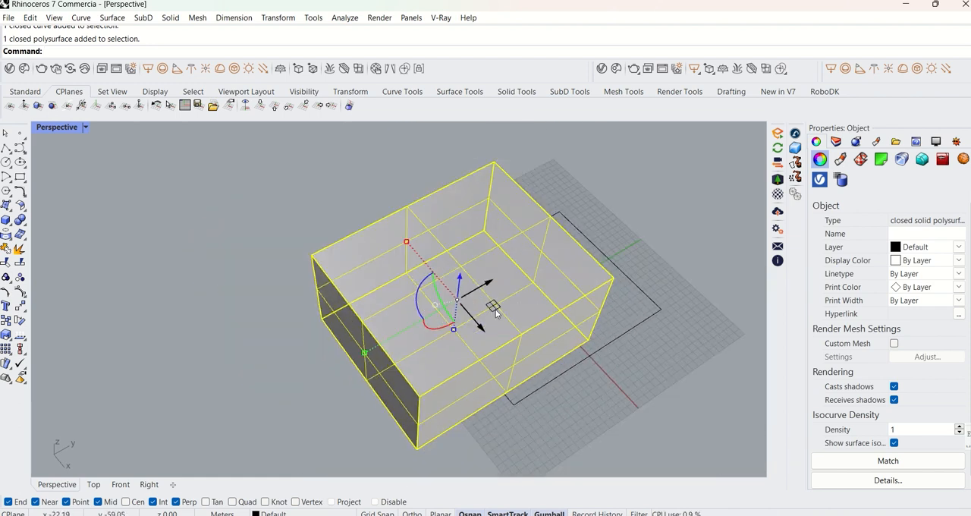
pyautogui.moveTo(507, 321); pyautogui.dragTo(678, 405)
pyautogui.keyDown('shift'); pyautogui.moveTo(486, 373); pyautogui.dragTo(448, 371, button='right'); pyautogui.keyUp('shift')
pyautogui.moveTo(496, 391); pyautogui.dragTo(635, 307, button='right')
pyautogui.click(642, 310)
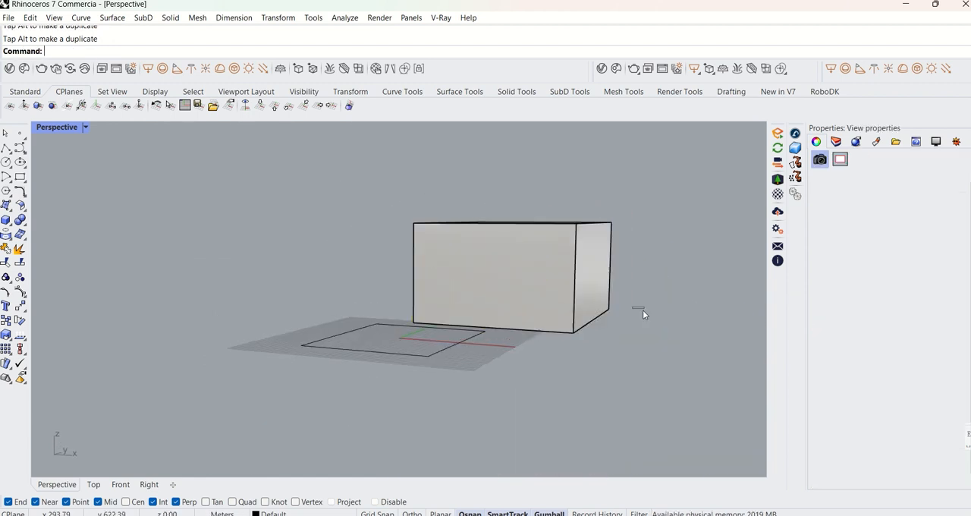
# Stretch the box freehand along the X axis with the gumball's red scale handle.
pyautogui.click(580, 299)
pyautogui.moveTo(569, 298); pyautogui.dragTo(407, 279, button='right')
pyautogui.scroll(2, 407, 285)
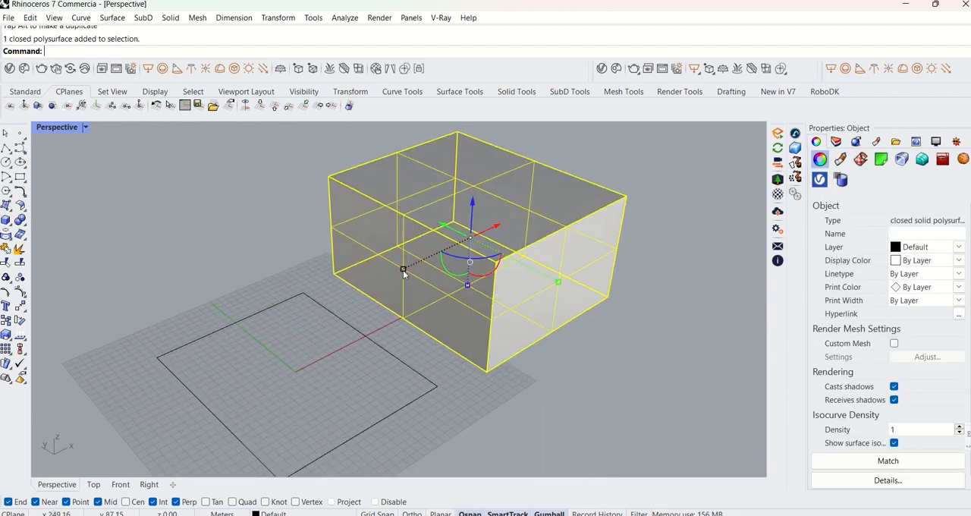
pyautogui.keyDown('shift'); pyautogui.moveTo(404, 271); pyautogui.dragTo(346, 306, button='right'); pyautogui.keyUp('shift')
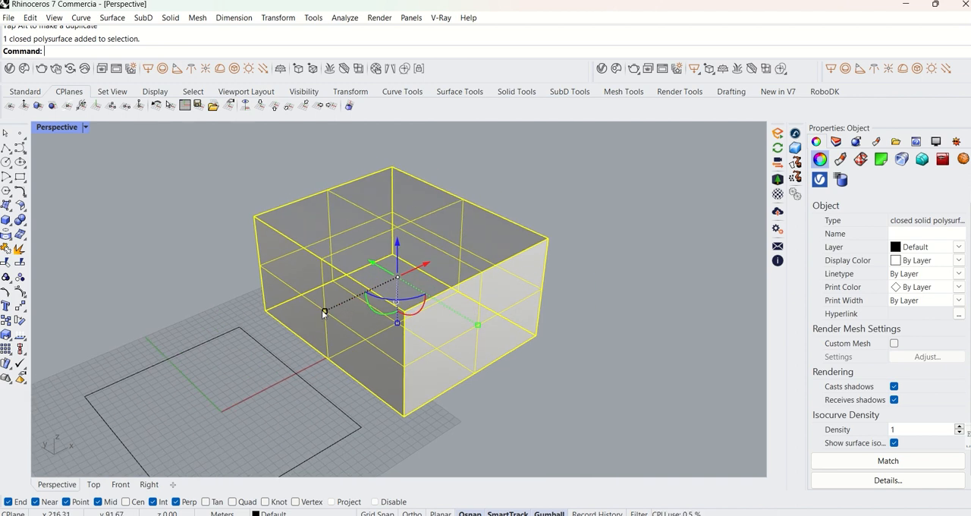
pyautogui.scroll(-3, 327, 309)
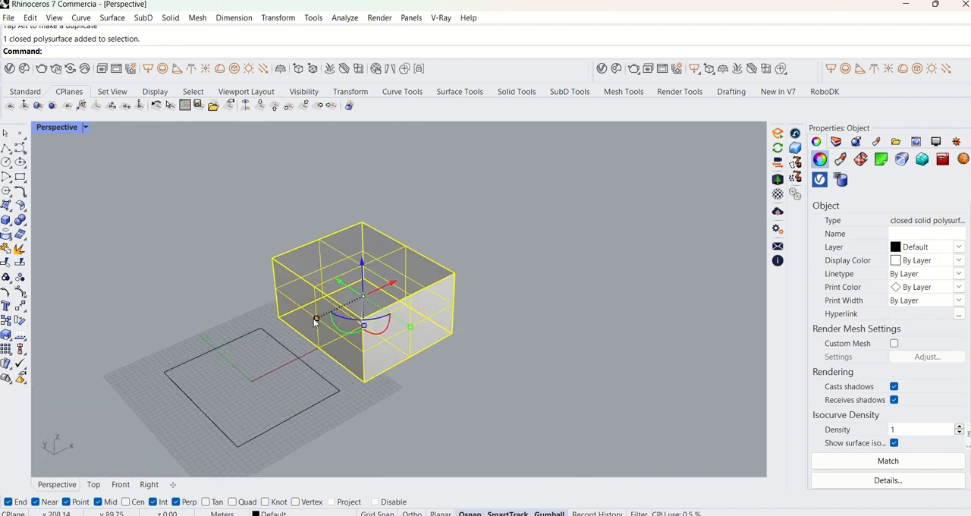
pyautogui.moveTo(316, 318); pyautogui.dragTo(265, 343)
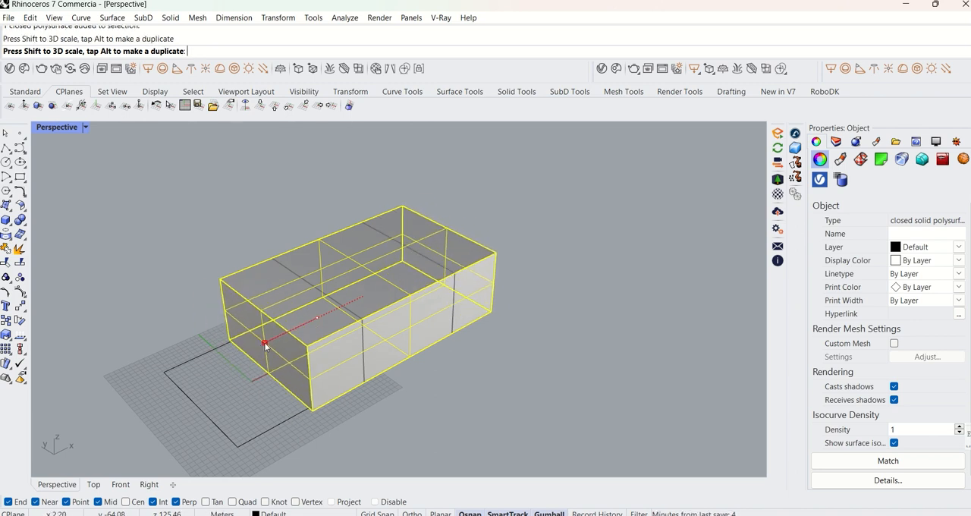
pyautogui.click(445, 354)
# Scale the box freehand along the Z axis with the gumball to make it taller.
pyautogui.moveTo(445, 354); pyautogui.dragTo(402, 322, button='right')
pyautogui.click(400, 319)
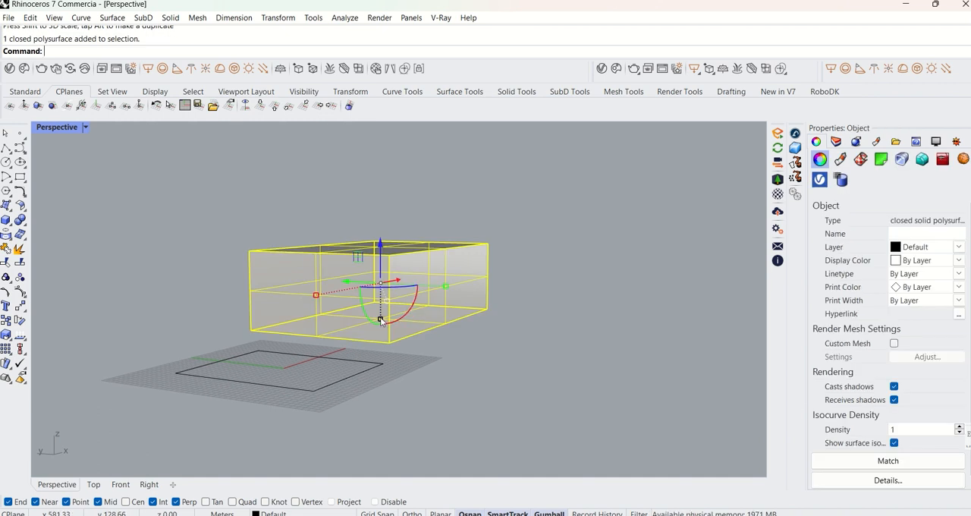
pyautogui.moveTo(381, 321); pyautogui.dragTo(380, 370)
pyautogui.press('Escape')
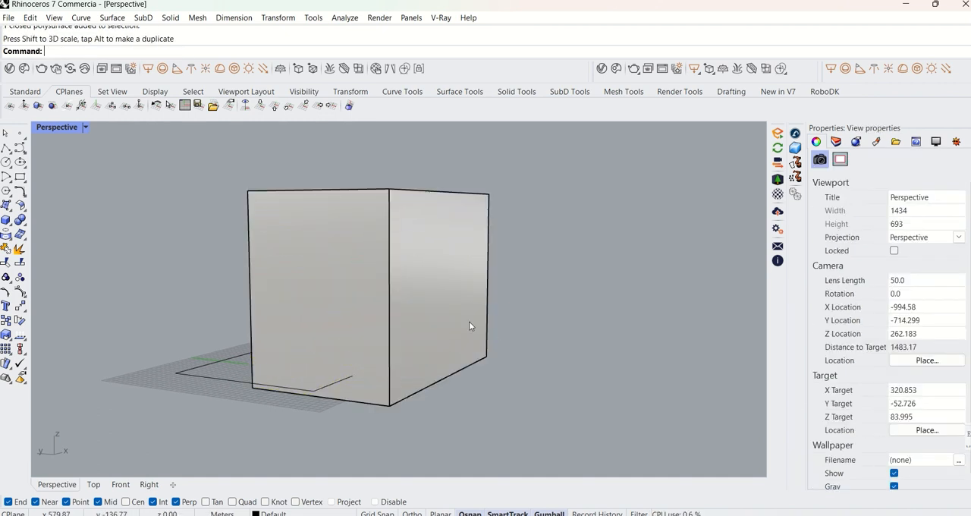
pyautogui.click(471, 319)
pyautogui.moveTo(423, 314); pyautogui.dragTo(500, 358)
pyautogui.click(616, 338)
pyautogui.scroll(-4, 554, 354)
pyautogui.keyDown('shift'); pyautogui.moveTo(538, 353); pyautogui.dragTo(534, 299, button='right'); pyautogui.keyUp('shift')
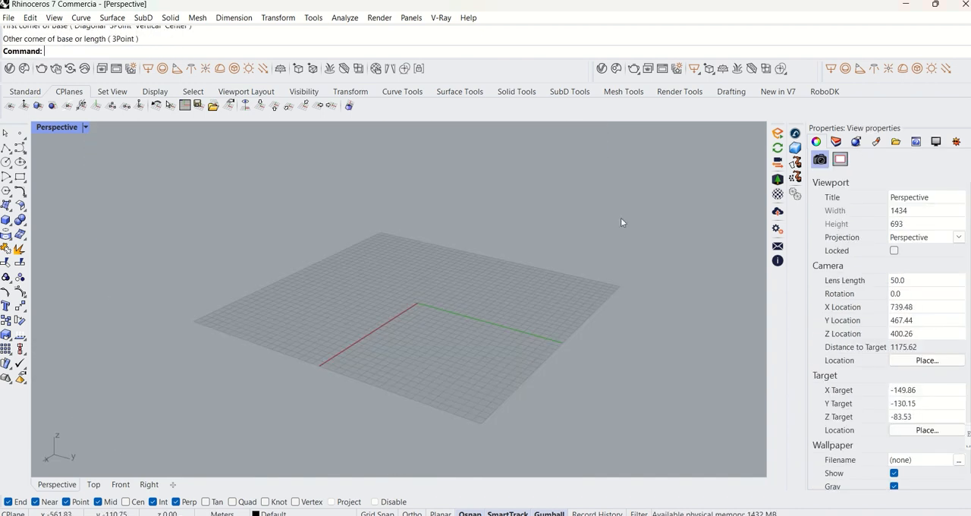
# Draw a solid box freehand on the grid from two opposite base corners and a height.
pyautogui.click(6, 220)
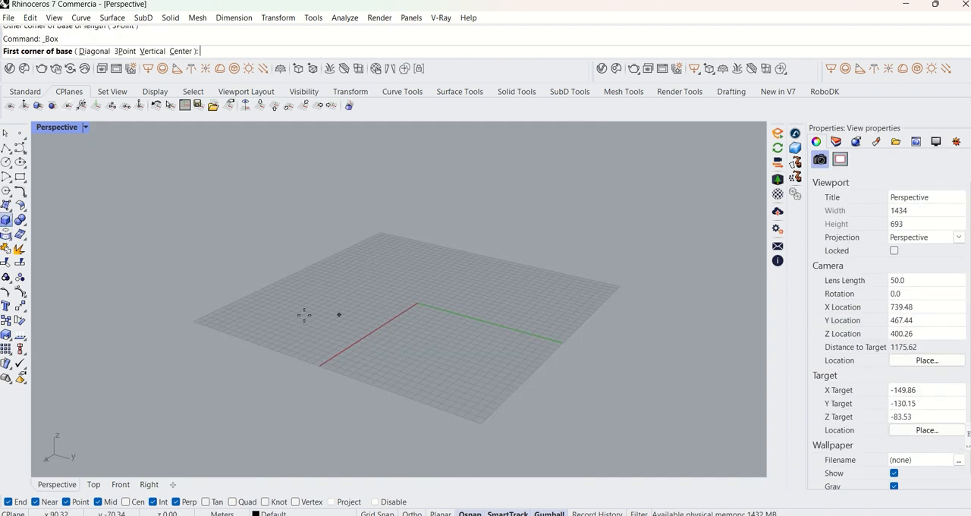
pyautogui.click(254, 322)
pyautogui.click(570, 293)
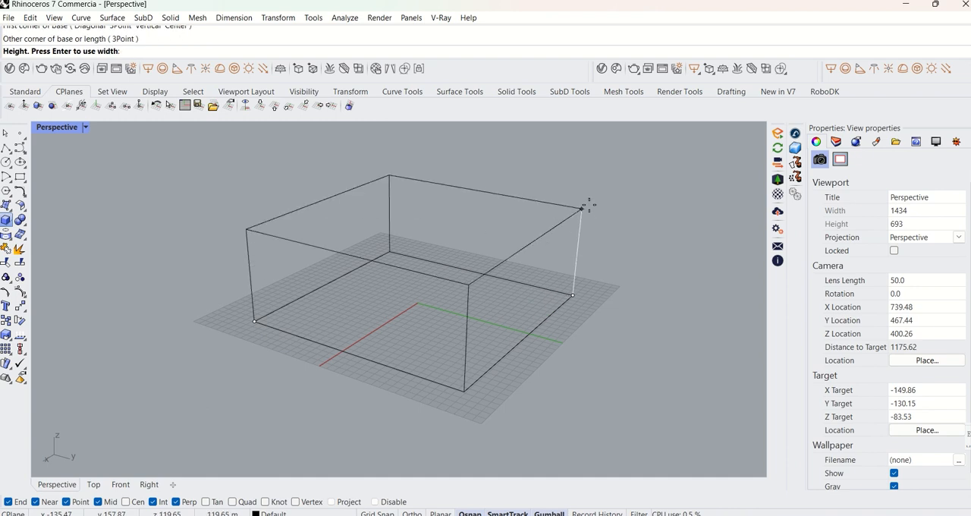
pyautogui.click(583, 156)
pyautogui.scroll(-2, 565, 220)
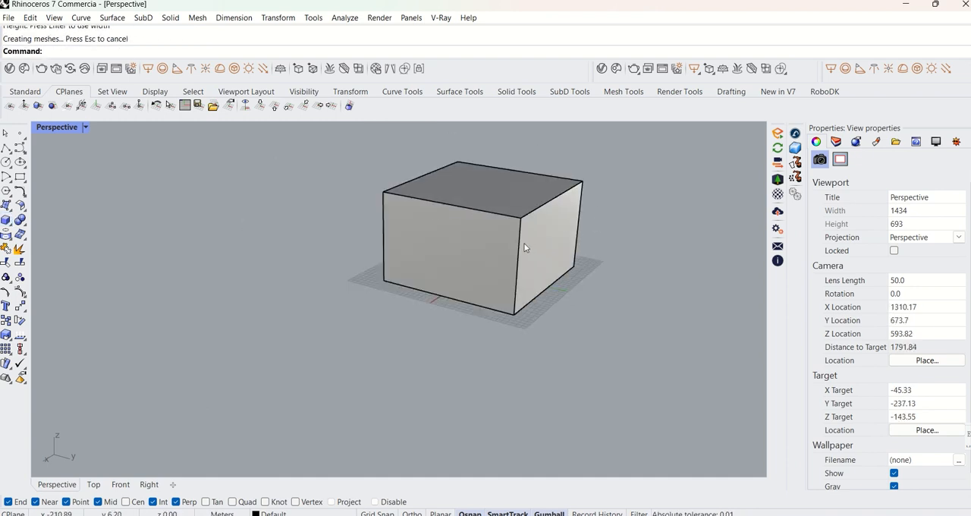
pyautogui.scroll(2, 527, 273)
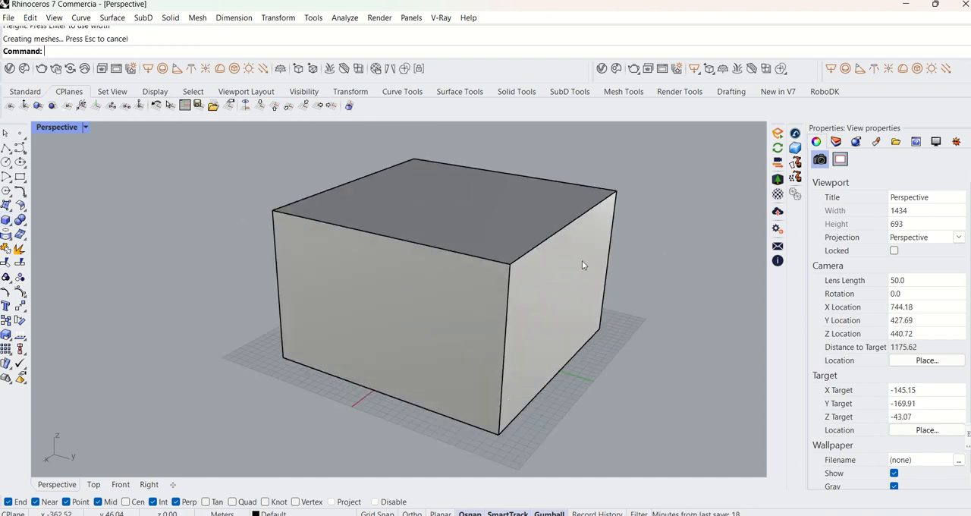
pyautogui.scroll(-2, 508, 282)
pyautogui.keyDown('shift'); pyautogui.moveTo(435, 292); pyautogui.dragTo(449, 299, button='right'); pyautogui.keyUp('shift')
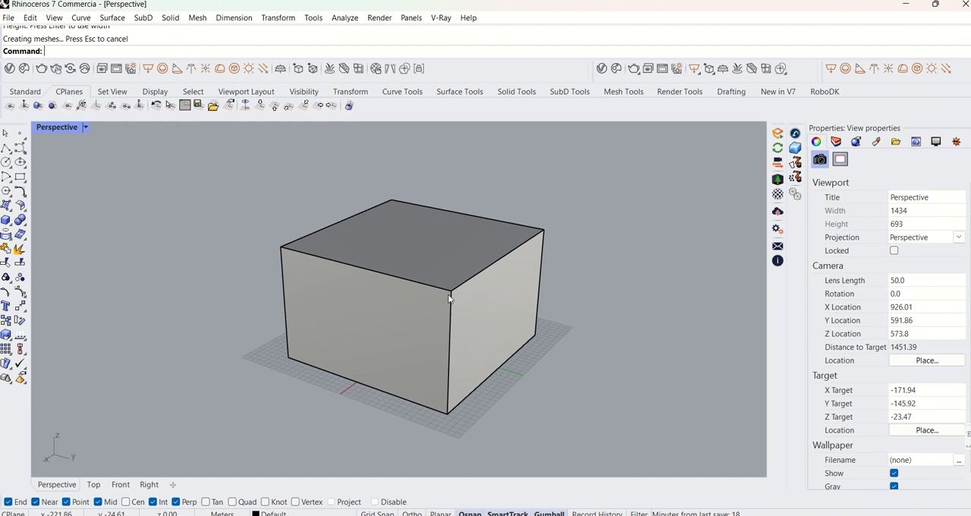
pyautogui.moveTo(393, 288)
pyautogui.mouseDown(button='right')
pyautogui.moveTo(454, 263)
pyautogui.moveTo(376, 296)
pyautogui.mouseUp(button='right')
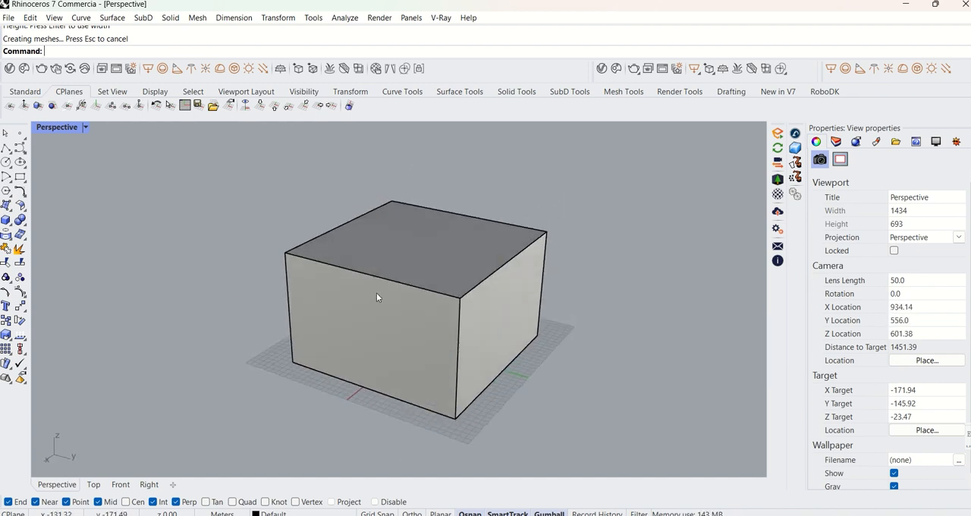
pyautogui.keyDown('shift'); pyautogui.moveTo(452, 317); pyautogui.dragTo(451, 313, button='right'); pyautogui.keyUp('shift')
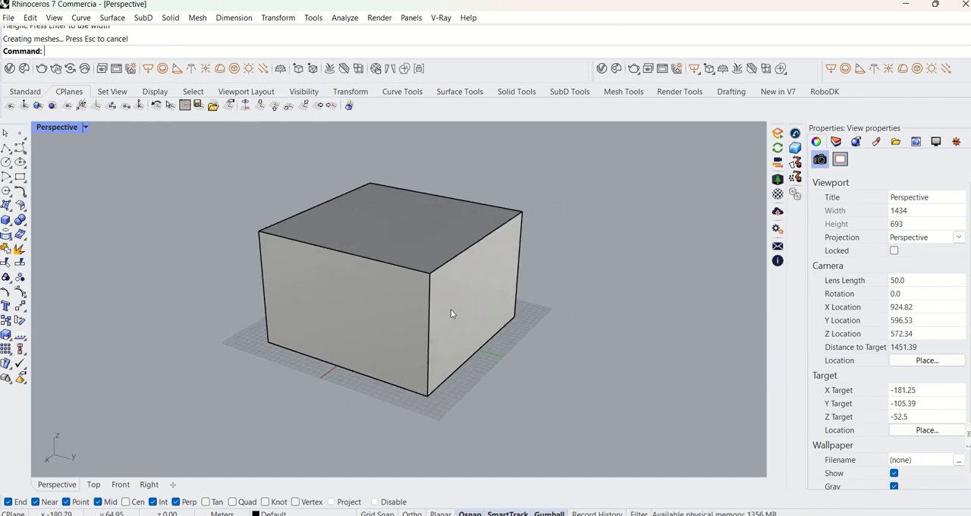
pyautogui.click(439, 231)
pyautogui.click(597, 243)
pyautogui.moveTo(494, 245); pyautogui.dragTo(508, 234, button='right')
pyautogui.keyDown('shift'); pyautogui.moveTo(508, 235); pyautogui.dragTo(530, 270, button='right'); pyautogui.keyUp('shift')
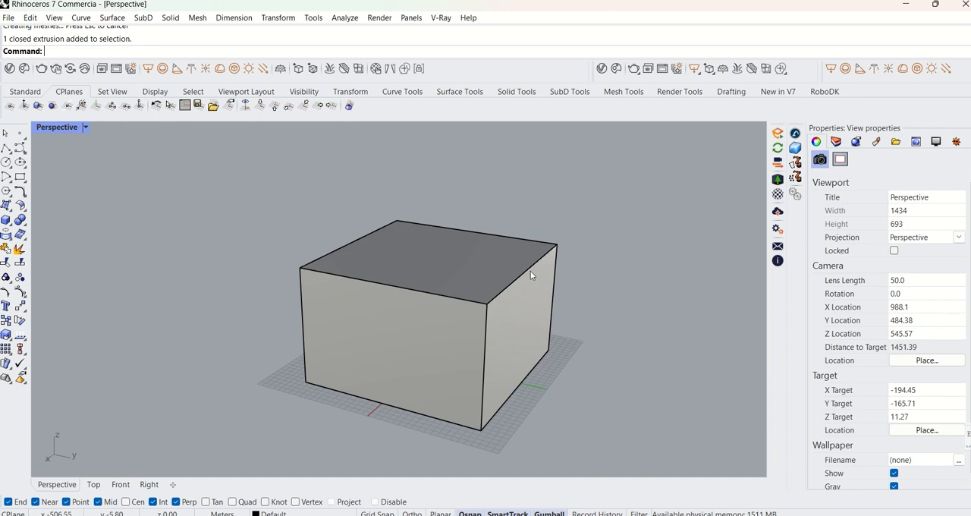
# Select the box's top edge on the positive Y side and move it outward freehand with the gumball's green arrow.
pyautogui.keyDown('ctrl'); pyautogui.keyDown('shift'); pyautogui.click(530, 269); pyautogui.keyUp('shift'); pyautogui.keyUp('ctrl')
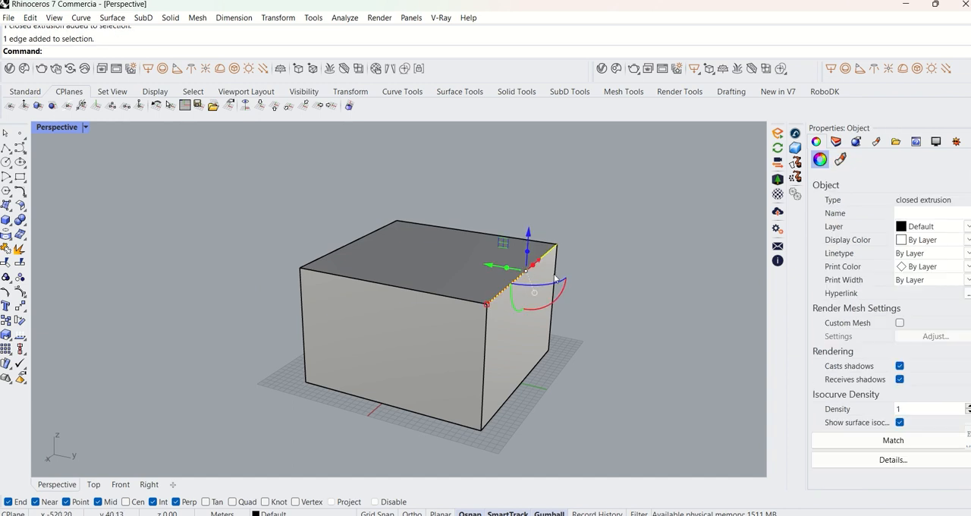
pyautogui.scroll(4, 524, 282)
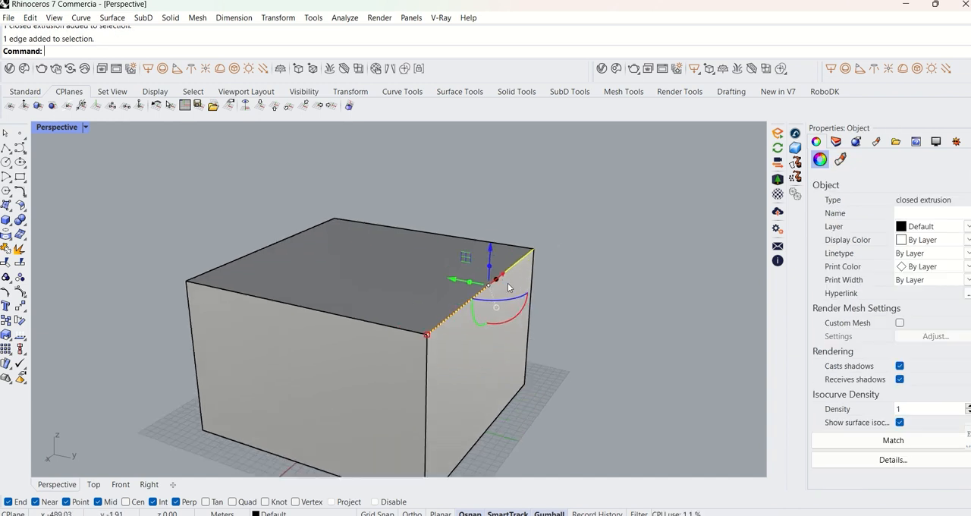
pyautogui.scroll(-3, 492, 288)
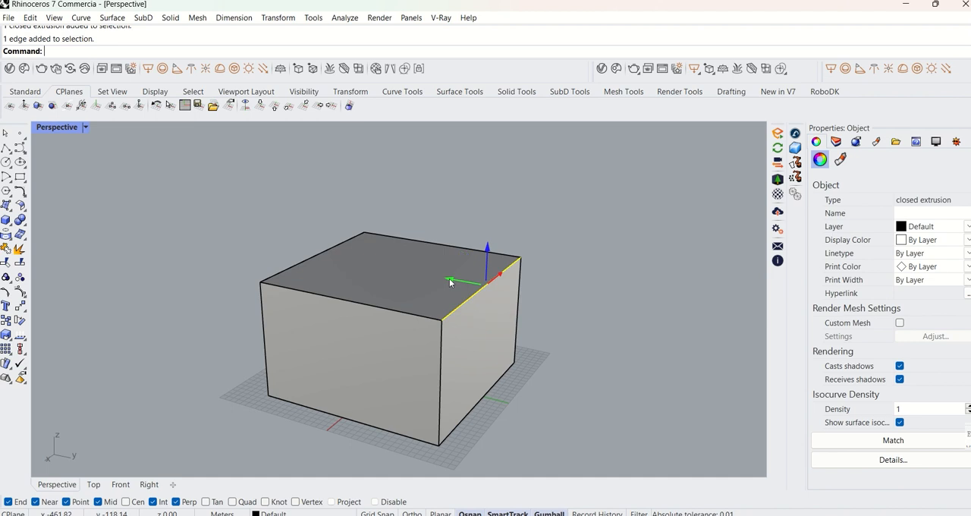
pyautogui.moveTo(449, 282); pyautogui.dragTo(507, 298)
pyautogui.click(612, 313)
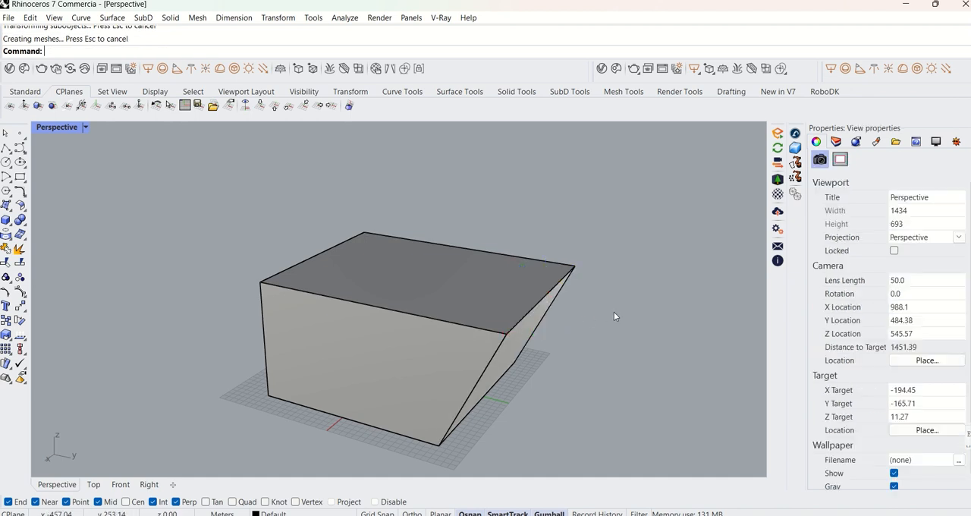
# Undo the gumball move of the top edge.
pyautogui.scroll(-4, 549, 324)
pyautogui.moveTo(560, 306); pyautogui.dragTo(489, 338, button='right')
pyautogui.hotkey('ctrl', 'z')
# Select the box's top face and extrude it upward freehand with the gumball's blue extrude handle.
pyautogui.scroll(-3, 502, 326)
pyautogui.scroll(2, 466, 322)
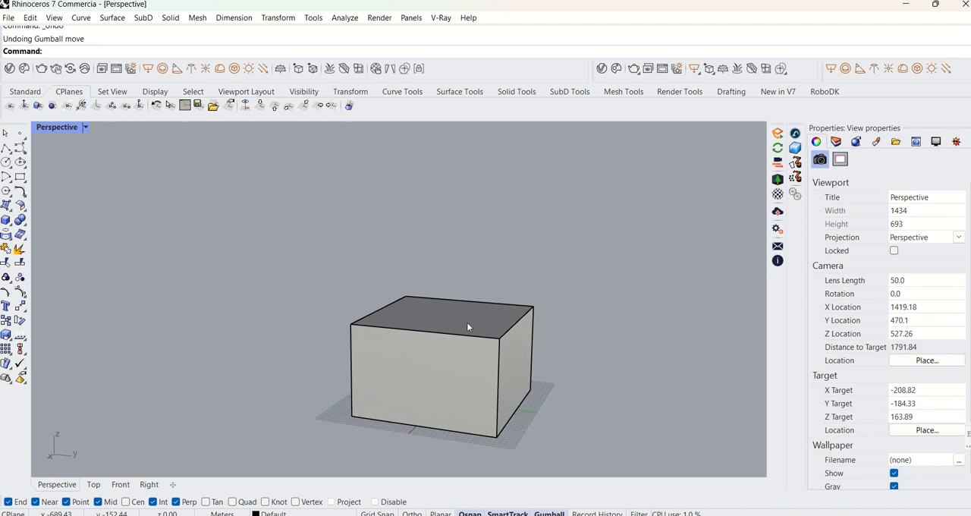
pyautogui.keyDown('ctrl'); pyautogui.keyDown('shift'); pyautogui.click(464, 316); pyautogui.keyUp('shift'); pyautogui.keyUp('ctrl')
pyautogui.scroll(-2, 476, 301)
pyautogui.scroll(2, 476, 300)
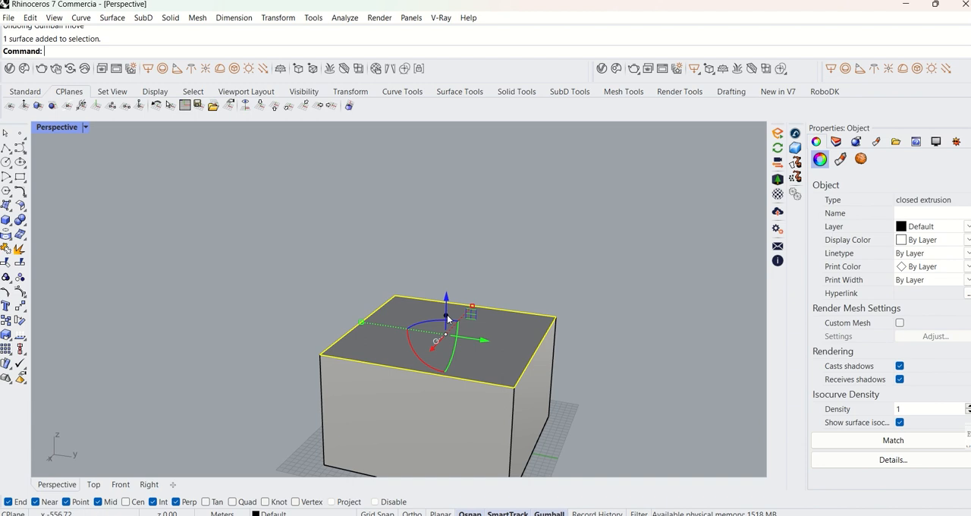
pyautogui.moveTo(447, 319); pyautogui.dragTo(444, 197)
pyautogui.press('Escape')
# Select the upper section's side face on the positive Y side and extrude it outward freehand with the gumball.
pyautogui.moveTo(589, 296); pyautogui.dragTo(521, 312, button='right')
pyautogui.scroll(2, 541, 326)
pyautogui.keyDown('ctrl'); pyautogui.keyDown('shift'); pyautogui.click(509, 286); pyautogui.keyUp('shift'); pyautogui.keyUp('ctrl')
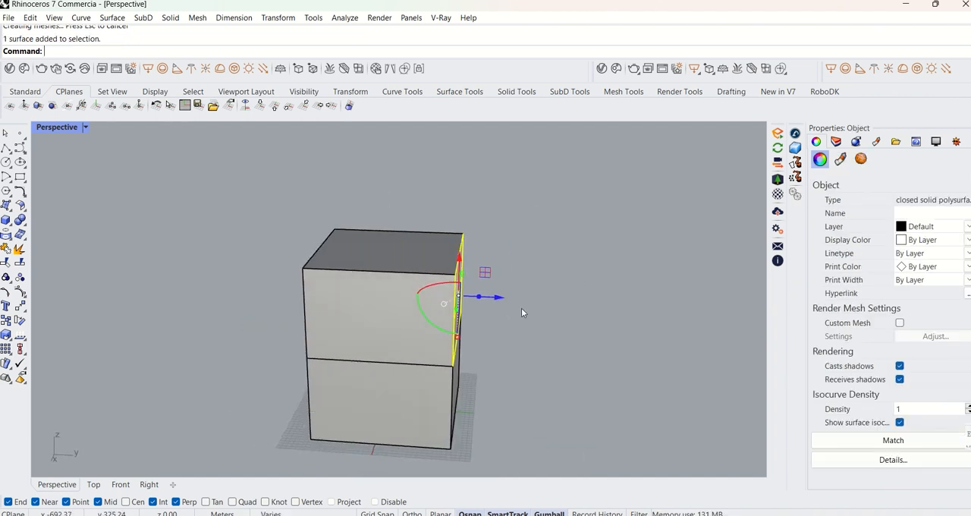
pyautogui.moveTo(479, 301); pyautogui.dragTo(595, 313)
pyautogui.click(624, 338)
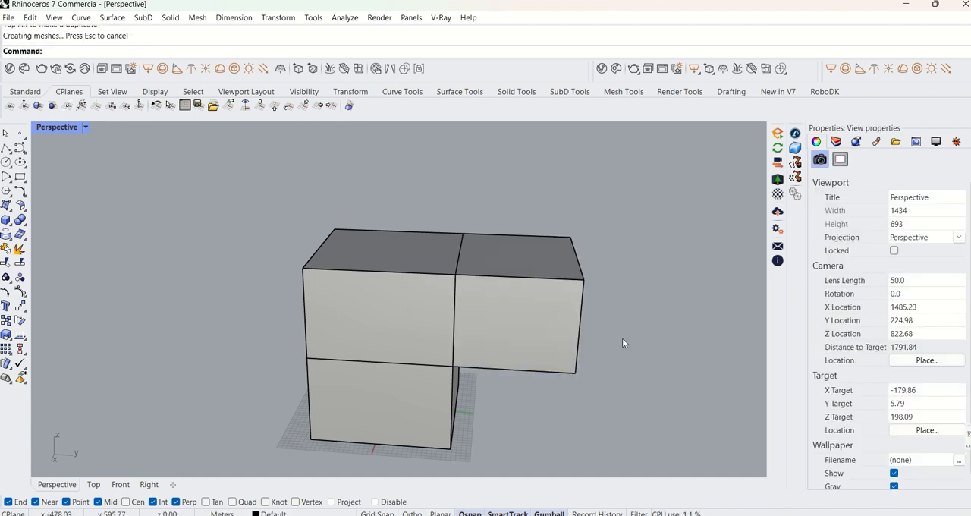
# Select the end face of the overhanging block and narrow it freehand with the gumball's green scale handle.
pyautogui.scroll(-4, 621, 339)
pyautogui.moveTo(619, 338); pyautogui.dragTo(530, 336, button='right')
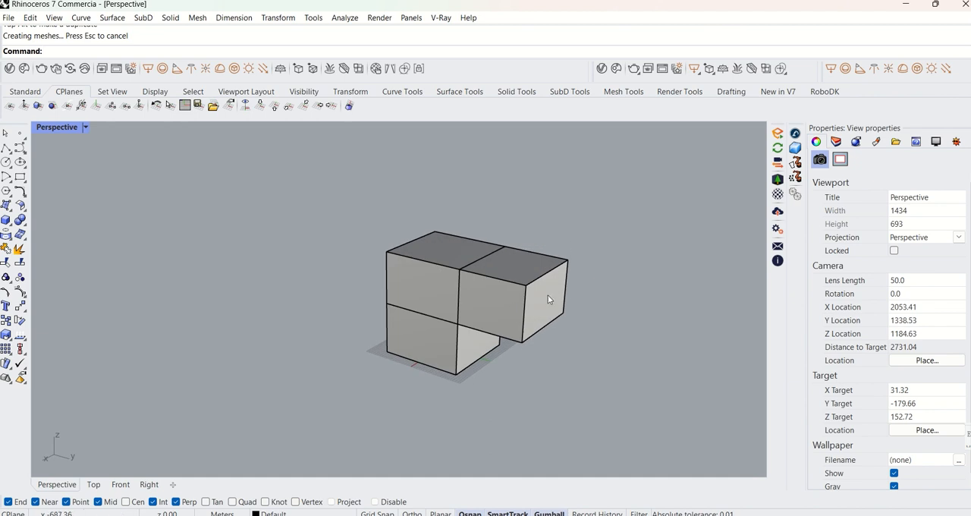
pyautogui.scroll(2, 513, 320)
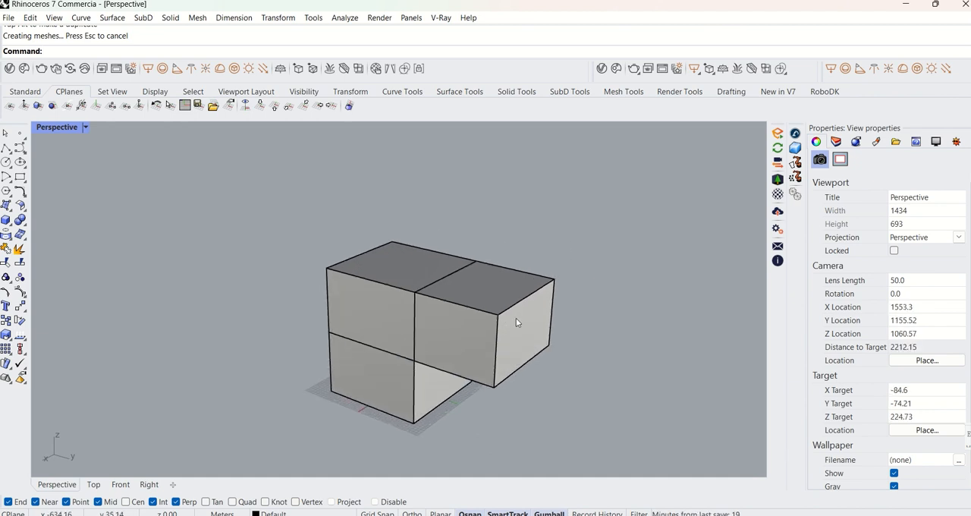
pyautogui.scroll(2, 500, 293)
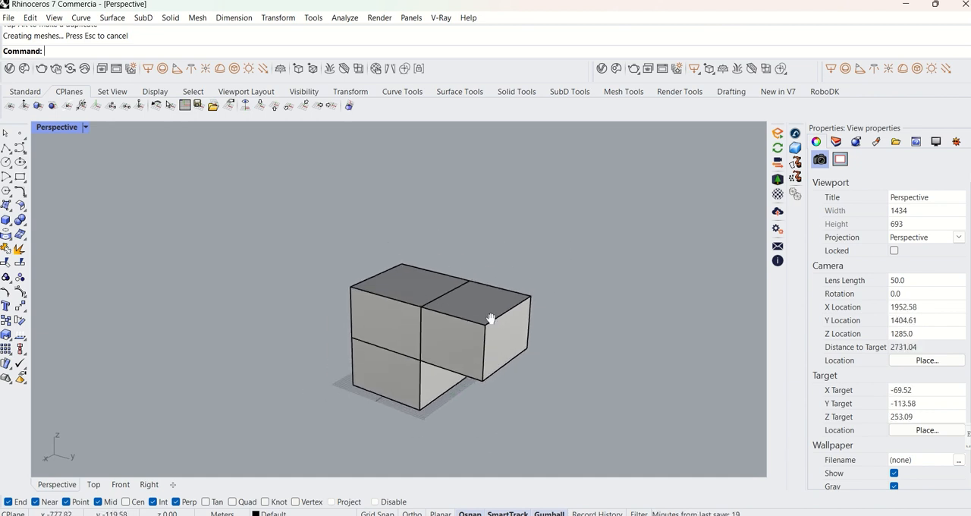
pyautogui.moveTo(505, 290); pyautogui.dragTo(512, 320, button='right')
pyautogui.keyDown('ctrl'); pyautogui.keyDown('shift'); pyautogui.click(493, 311); pyautogui.keyUp('shift'); pyautogui.keyUp('ctrl')
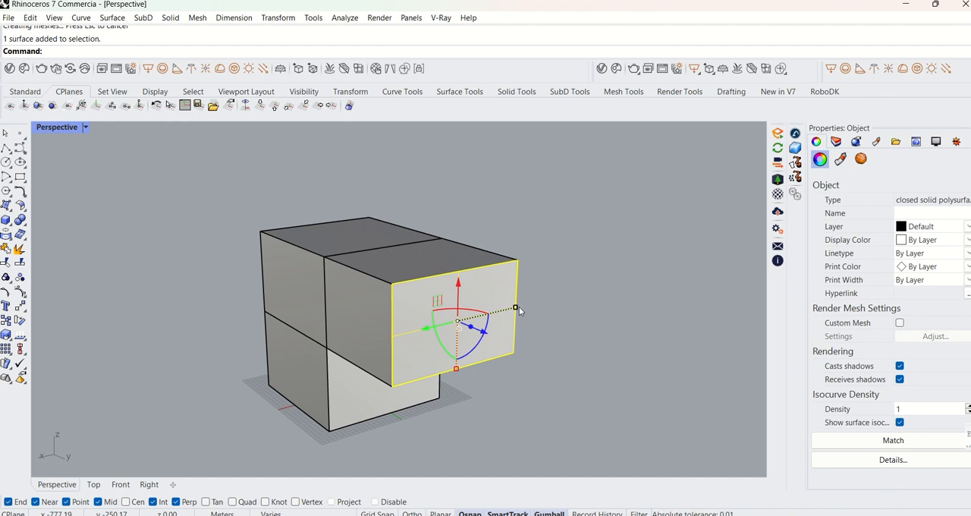
pyautogui.moveTo(519, 306); pyautogui.dragTo(490, 310)
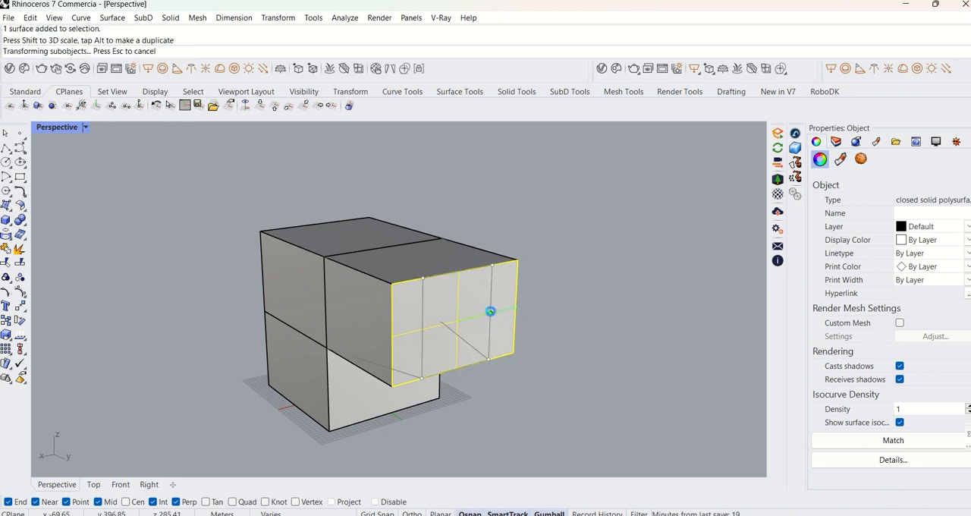
pyautogui.click(559, 299)
# Try rotating the narrowed end face freehand with the gumball's blue arc and undo the rotation.
pyautogui.moveTo(559, 299); pyautogui.dragTo(478, 334, button='right')
pyautogui.scroll(5, 485, 307)
pyautogui.keyDown('ctrl'); pyautogui.keyDown('shift'); pyautogui.click(497, 360); pyautogui.keyUp('shift'); pyautogui.keyUp('ctrl')
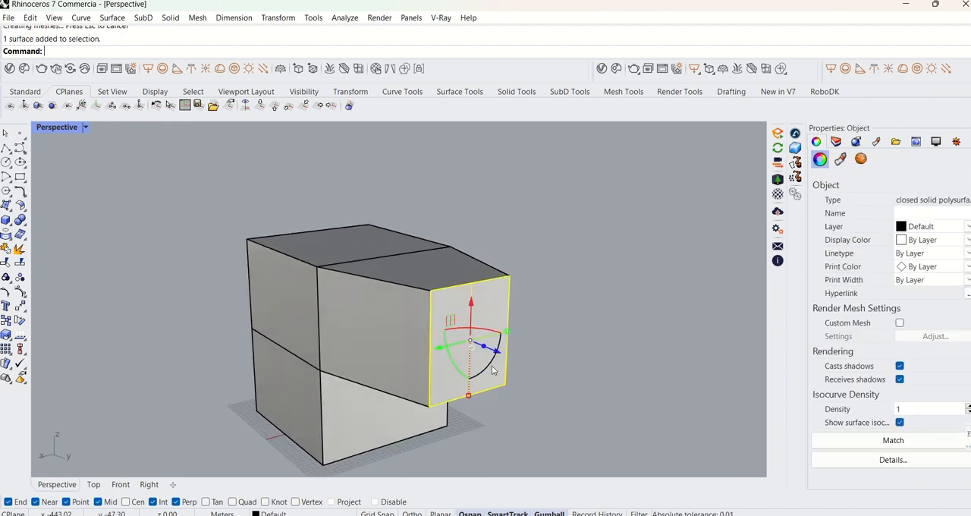
pyautogui.moveTo(490, 369); pyautogui.dragTo(506, 340)
pyautogui.click(545, 317)
pyautogui.moveTo(546, 317); pyautogui.dragTo(456, 317, button='right')
pyautogui.keyDown('shift'); pyautogui.moveTo(456, 317); pyautogui.dragTo(503, 343, button='right'); pyautogui.keyUp('shift')
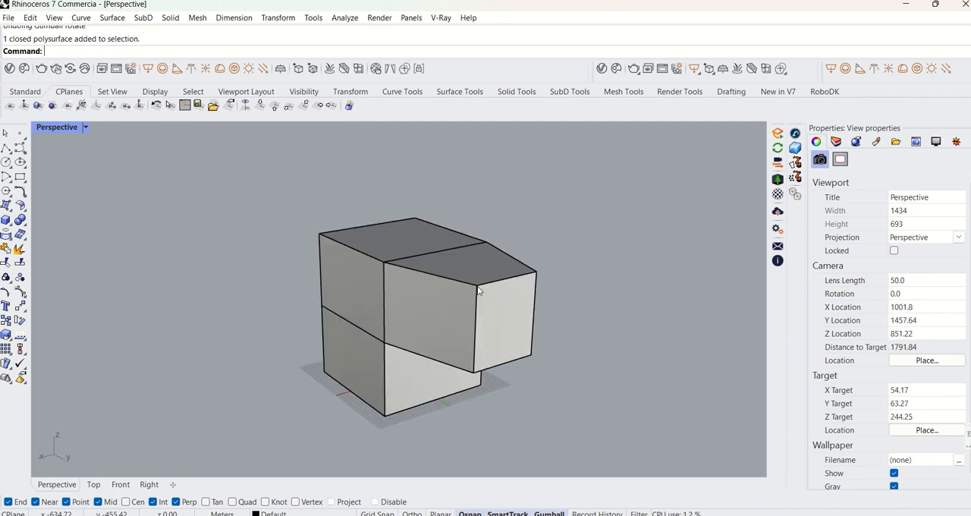
# Select the single vertex at the near upper corner of the overhanging block's end face.
pyautogui.keyDown('ctrl'); pyautogui.keyDown('shift'); pyautogui.click(478, 287); pyautogui.keyUp('shift'); pyautogui.keyUp('ctrl')
pyautogui.click(531, 319)
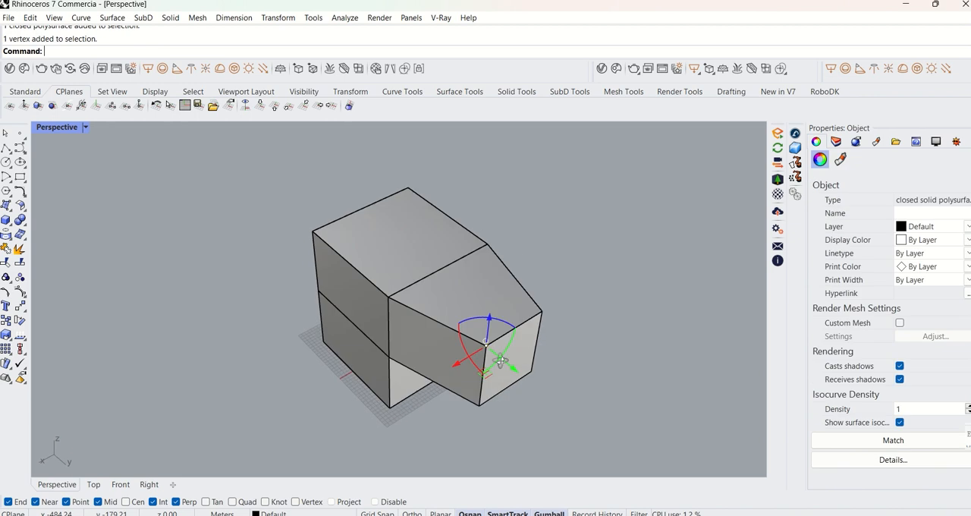
pyautogui.moveTo(499, 360); pyautogui.dragTo(473, 318, button='right')
pyautogui.scroll(4, 473, 319)
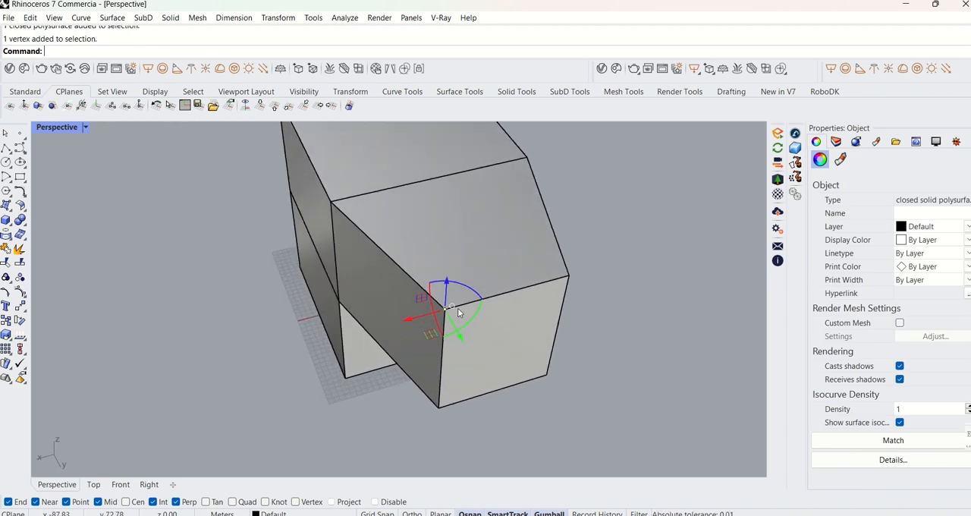
# Try to move the selected corner vertex along the X axis with the Move command.
pyautogui.write('m')
pyautogui.press('Return')
pyautogui.click(442, 310)
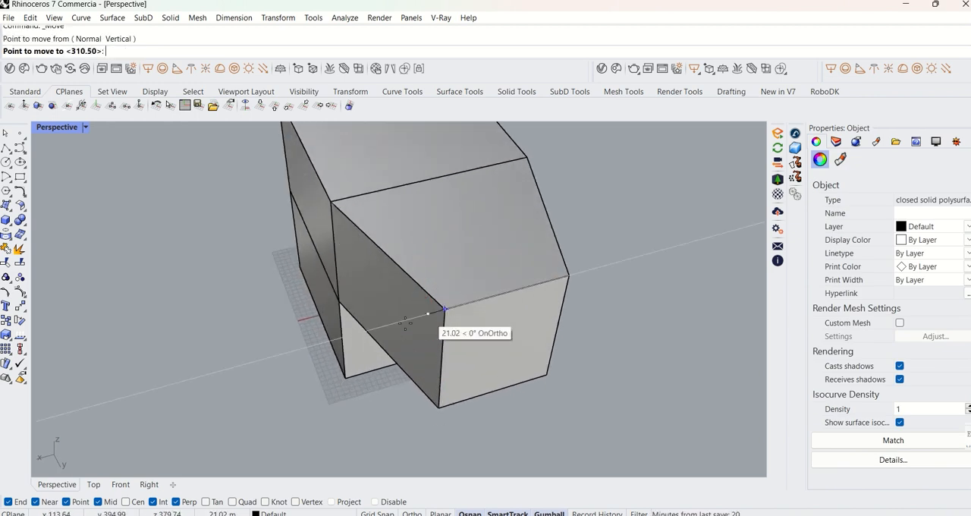
pyautogui.click(414, 318)
# Move the selected corner vertex about 67 m in the XY plane with the gumball's planar handle.
pyautogui.moveTo(453, 300); pyautogui.dragTo(460, 301, button='right')
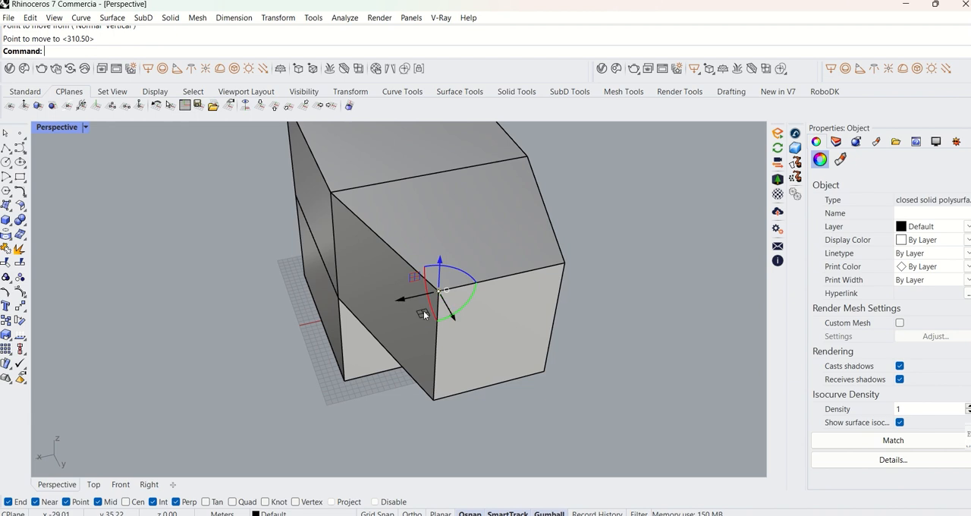
pyautogui.moveTo(423, 314); pyautogui.dragTo(418, 320)
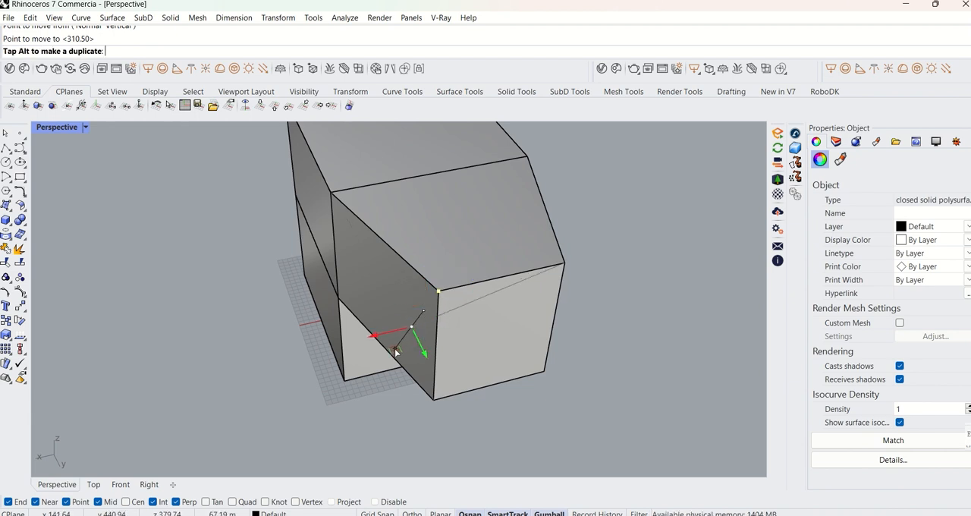
pyautogui.moveTo(395, 351); pyautogui.dragTo(395, 352)
pyautogui.click(595, 305)
# Select the polysurface vertex at the end face's other upper corner and move it freehand with the gumball.
pyautogui.moveTo(596, 306); pyautogui.dragTo(574, 309, button='right')
pyautogui.keyDown('ctrl'); pyautogui.keyDown('shift'); pyautogui.click(561, 292); pyautogui.keyUp('shift'); pyautogui.keyUp('ctrl')
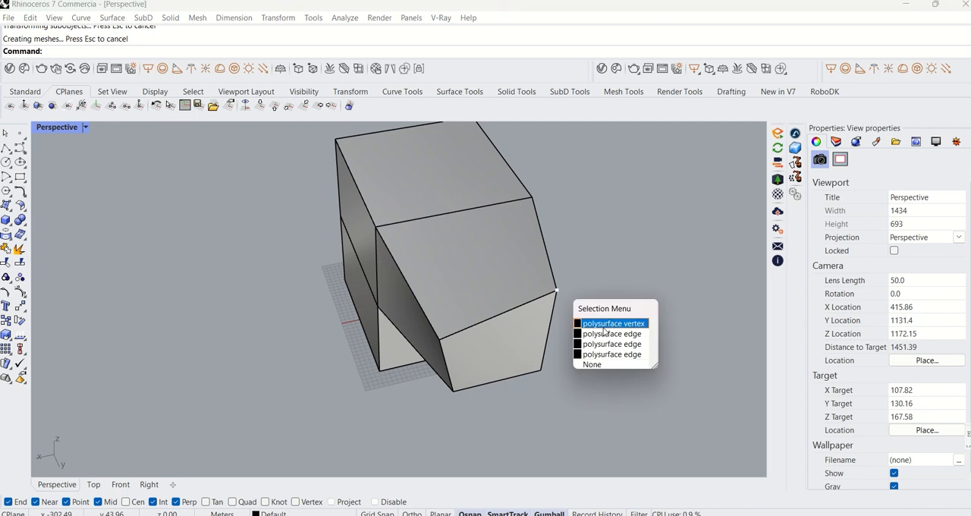
pyautogui.click(590, 319)
pyautogui.moveTo(590, 307); pyautogui.dragTo(604, 326)
pyautogui.click(621, 297)
# Select the lower inner corner where the overhanging block meets the lower box and move it downward freehand with the gumball.
pyautogui.scroll(-4, 620, 299)
pyautogui.moveTo(619, 301); pyautogui.dragTo(580, 279, button='right')
pyautogui.moveTo(471, 303); pyautogui.dragTo(564, 266, button='right')
pyautogui.scroll(2, 524, 305)
pyautogui.keyDown('ctrl'); pyautogui.keyDown('shift'); pyautogui.click(524, 305); pyautogui.keyUp('shift'); pyautogui.keyUp('ctrl')
pyautogui.moveTo(529, 307); pyautogui.dragTo(569, 297, button='right')
pyautogui.moveTo(518, 345); pyautogui.dragTo(520, 385)
pyautogui.click(597, 340)
# Draw a trial rectangle freehand on the top face of the upper box section and undo it.
pyautogui.scroll(-4, 598, 339)
pyautogui.moveTo(599, 335); pyautogui.dragTo(494, 336, button='right')
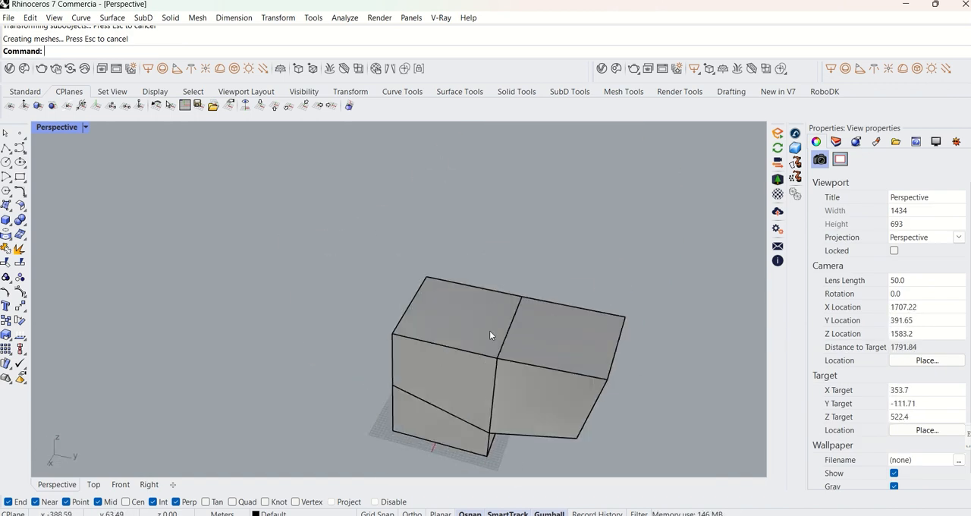
pyautogui.scroll(2, 494, 336)
pyautogui.click(20, 177)
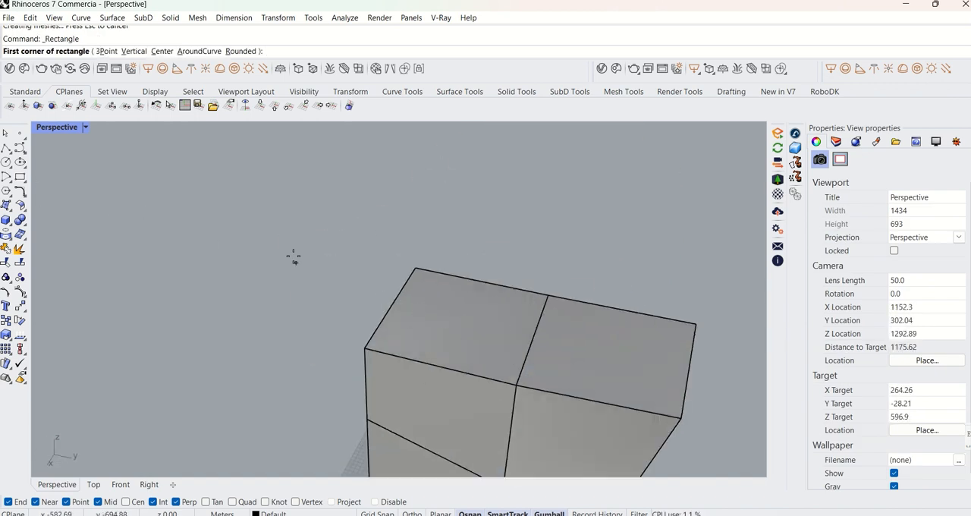
pyautogui.press('Escape')
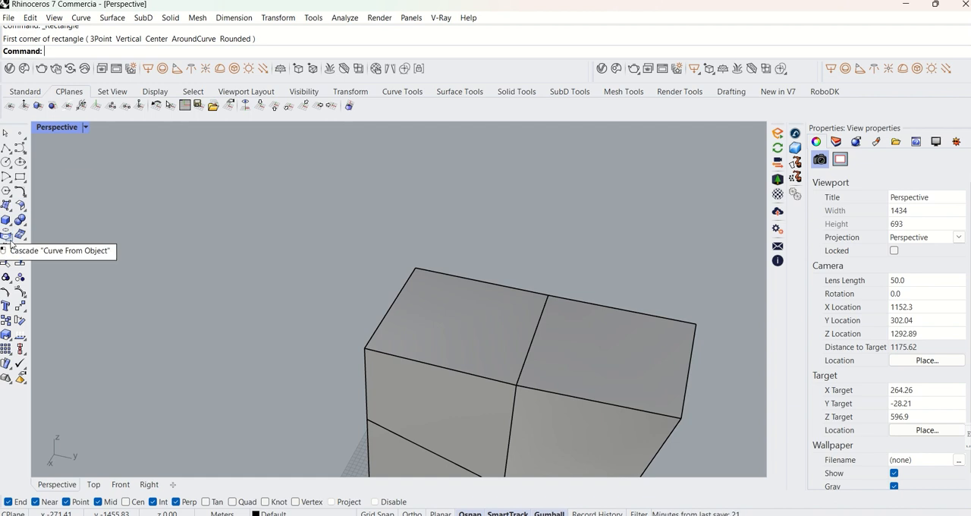
pyautogui.click(21, 177)
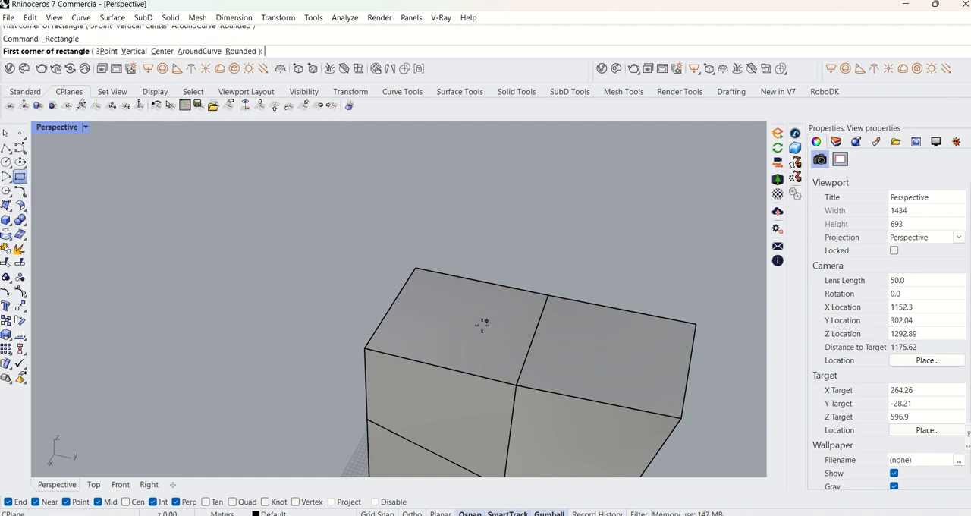
pyautogui.click(413, 332)
pyautogui.press('Escape')
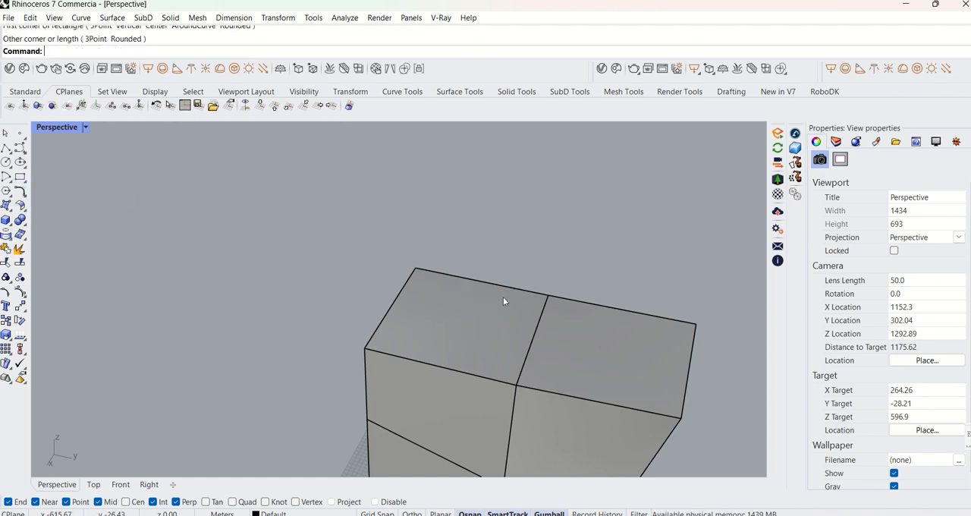
pyautogui.hotkey('ctrl', 'z')
# Draw a rectangle freehand on the upper box section's top face, starting exactly at the face's near corner.
pyautogui.rightClick(500, 300)
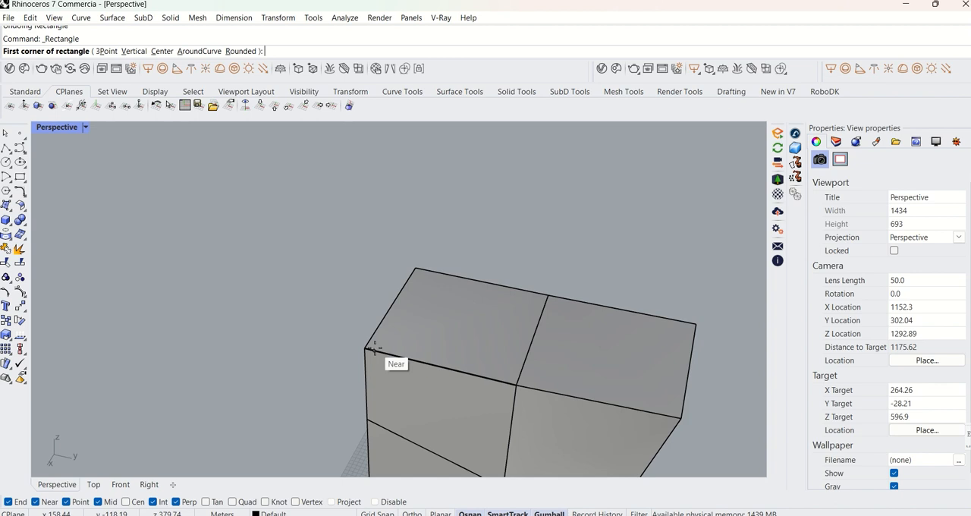
pyautogui.click(365, 348)
pyautogui.click(482, 312)
pyautogui.click(481, 313)
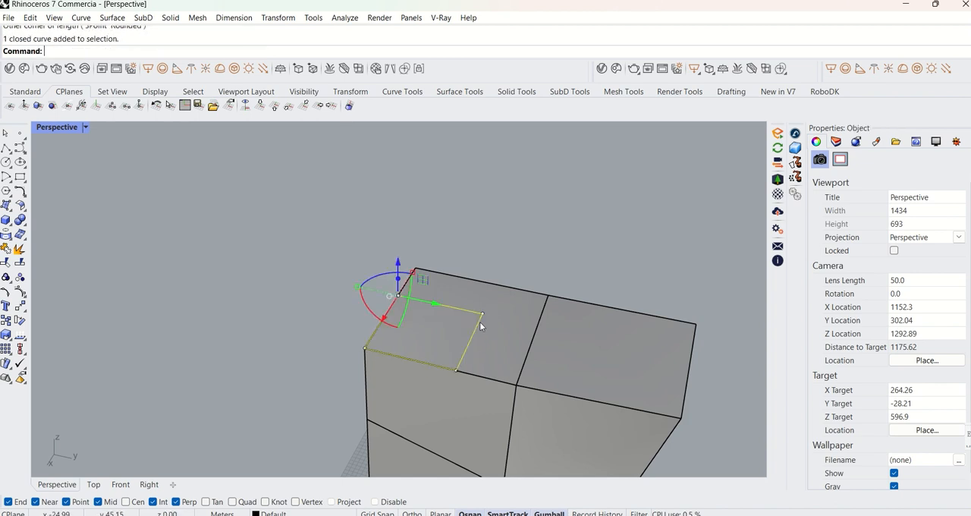
# Try to shift the rectangle inward from the face's edge with the Move command, and undo the move.
pyautogui.write('m')
pyautogui.press('Return')
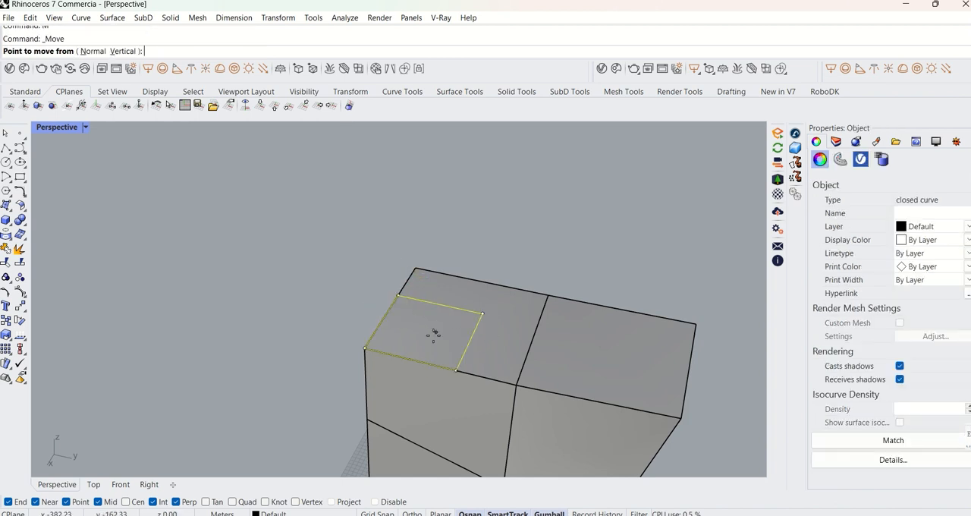
pyautogui.click(397, 355)
pyautogui.click(440, 336)
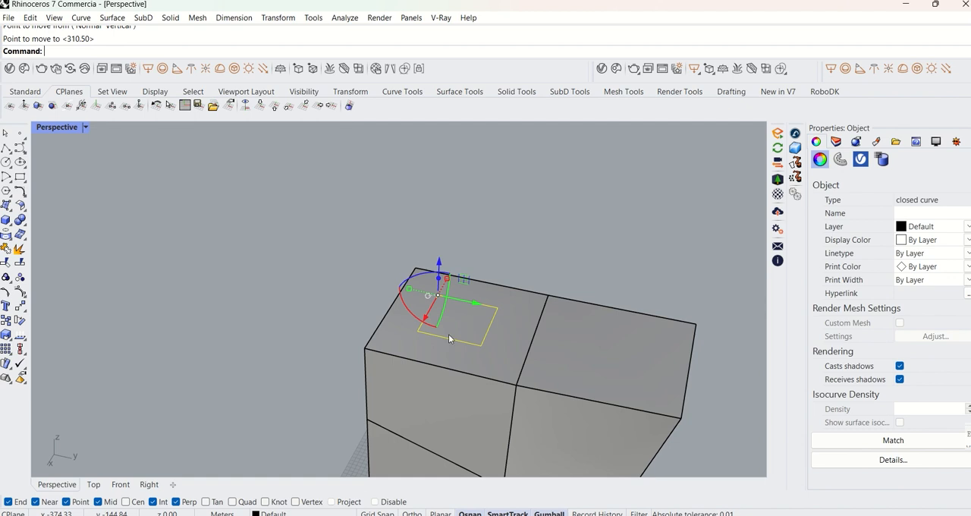
pyautogui.press('Delete')
pyautogui.hotkey('ctrl', 'z')
pyautogui.hotkey('ctrl', 'z')
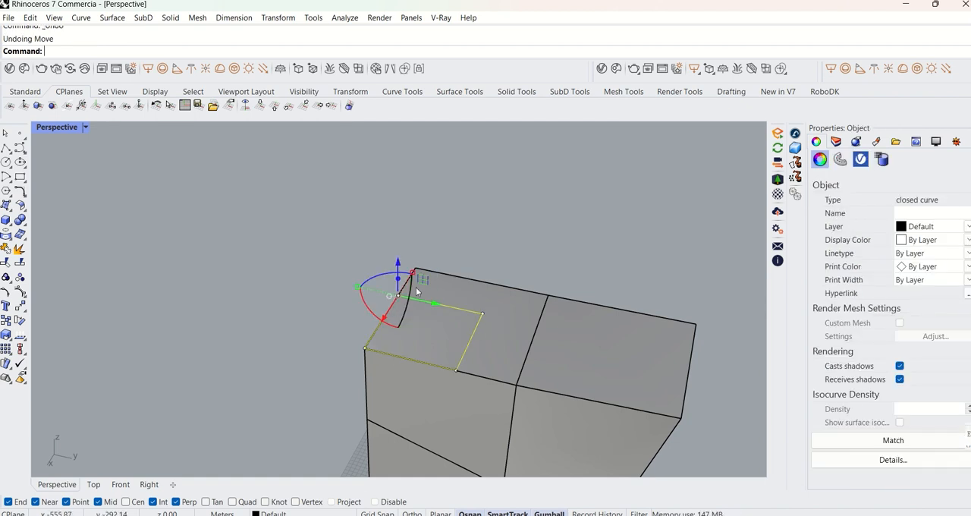
# Move the rectangle inward on the top face with the gumball's planar handle and extrude it freehand upward into a block.
pyautogui.moveTo(416, 291); pyautogui.dragTo(422, 319, button='right')
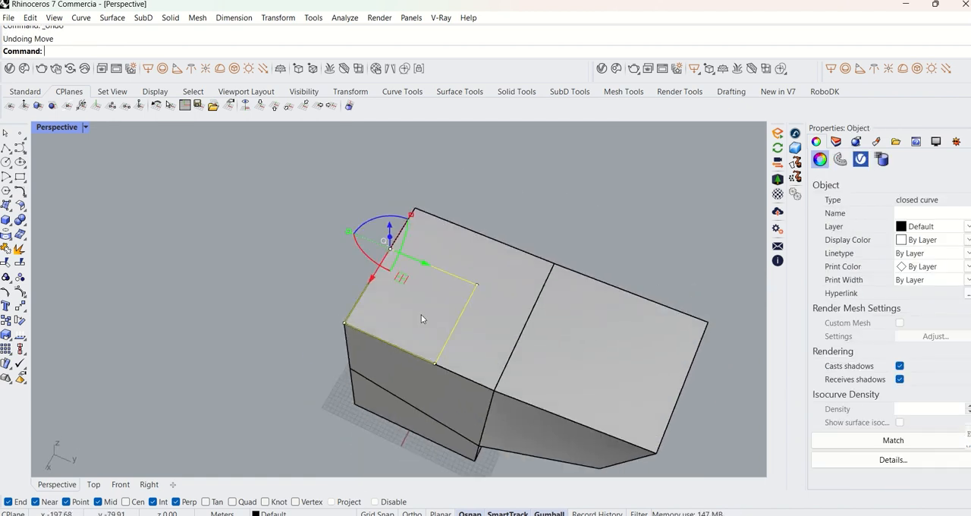
pyautogui.moveTo(404, 284); pyautogui.dragTo(446, 276)
pyautogui.click(441, 285)
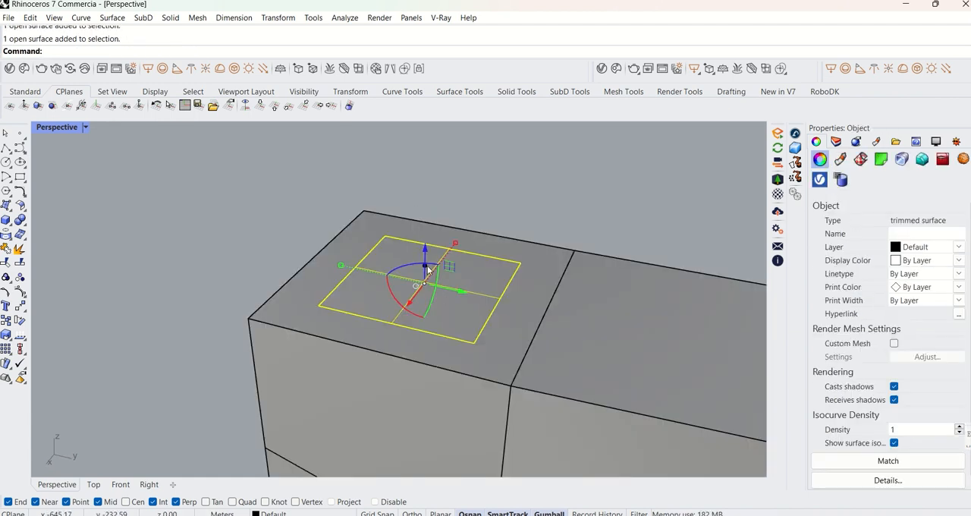
pyautogui.moveTo(425, 266); pyautogui.dragTo(473, 127)
pyautogui.scroll(-4, 500, 197)
pyautogui.click(513, 221)
pyautogui.moveTo(511, 223)
pyautogui.mouseDown(button='right')
pyautogui.moveTo(368, 239)
pyautogui.moveTo(232, 219)
pyautogui.moveTo(492, 281)
pyautogui.moveTo(537, 203)
pyautogui.moveTo(521, 223)
pyautogui.moveTo(569, 202)
pyautogui.moveTo(528, 225)
pyautogui.mouseUp(button='right')
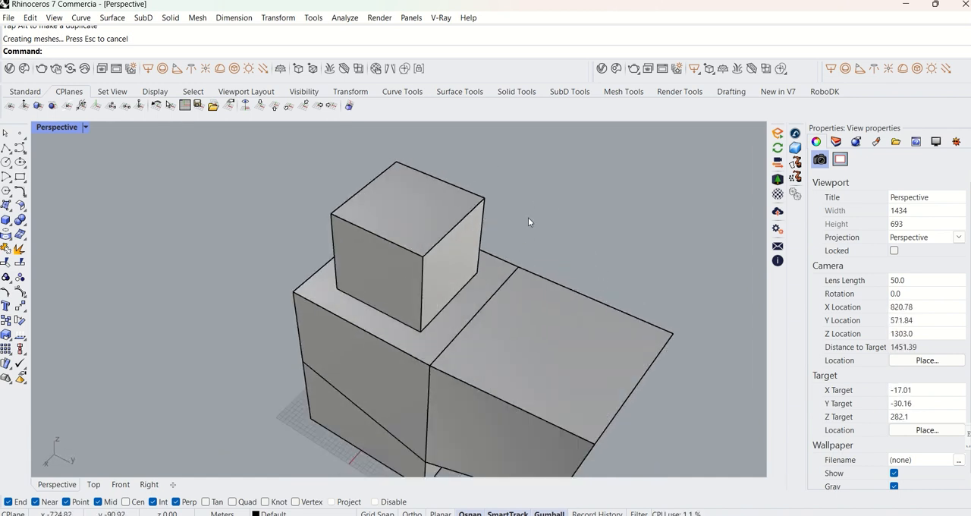
# Examine the new block and the polysurface beneath it from several angles.
pyautogui.scroll(-4, 501, 266)
pyautogui.moveTo(501, 267); pyautogui.dragTo(452, 271, button='right')
pyautogui.click(415, 255)
pyautogui.click(450, 326)
pyautogui.click(578, 224)
pyautogui.scroll(-2, 452, 270)
pyautogui.scroll(5, 519, 237)
pyautogui.moveTo(518, 237); pyautogui.dragTo(487, 294, button='right')
pyautogui.click(485, 300)
pyautogui.click(573, 314)
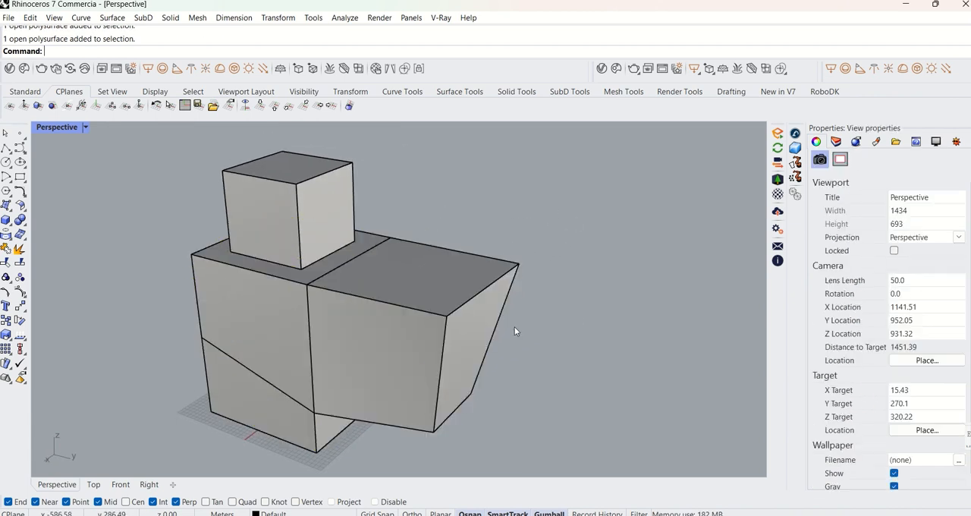
# Select the overhanging block's end face and rotate it freehand with the gumball so its upper edge tilts outward.
pyautogui.keyDown('ctrl'); pyautogui.keyDown('shift'); pyautogui.click(486, 324); pyautogui.keyUp('shift'); pyautogui.keyUp('ctrl')
pyautogui.moveTo(486, 323); pyautogui.dragTo(464, 341, button='right')
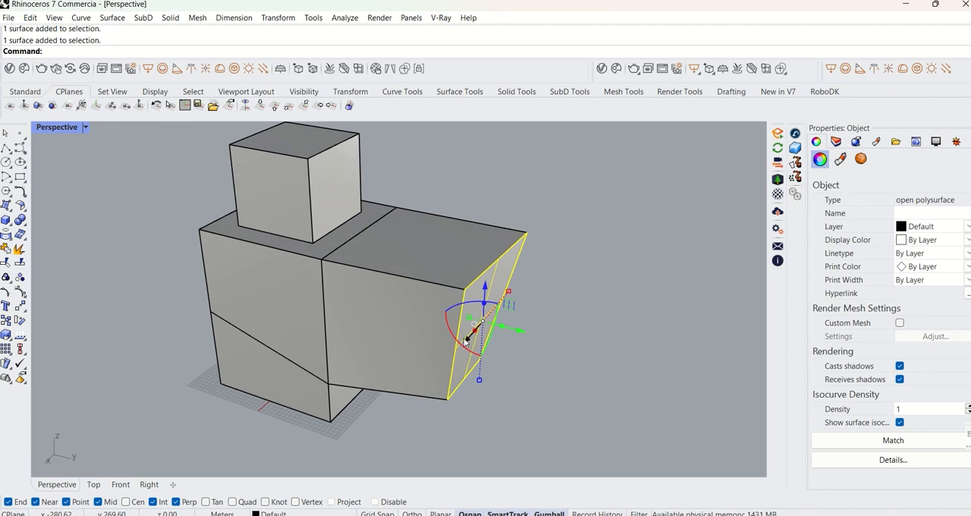
pyautogui.moveTo(465, 350); pyautogui.dragTo(454, 336)
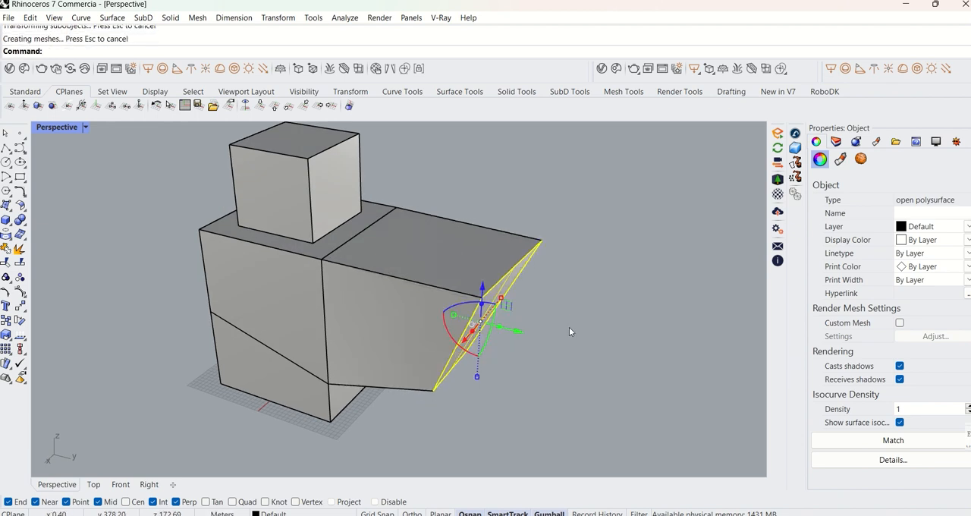
# Select the tilted end face again and examine the gumball's axis directions against the face's slope.
pyautogui.click(569, 326)
pyautogui.scroll(-4, 537, 366)
pyautogui.scroll(4, 538, 366)
pyautogui.moveTo(534, 361); pyautogui.dragTo(512, 340, button='right')
pyautogui.click(496, 312)
pyautogui.click(546, 331)
pyautogui.keyDown('ctrl'); pyautogui.keyDown('shift'); pyautogui.click(492, 334); pyautogui.keyUp('shift'); pyautogui.keyUp('ctrl')
pyautogui.moveTo(304, 367); pyautogui.dragTo(323, 342, button='right')
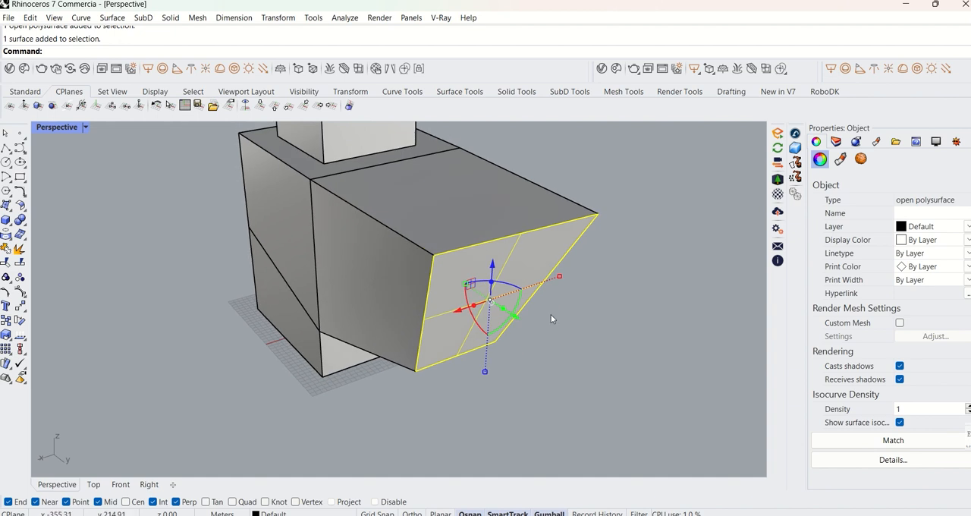
pyautogui.keyDown('shift'); pyautogui.moveTo(551, 316); pyautogui.dragTo(530, 350, button='right'); pyautogui.keyUp('shift')
pyautogui.scroll(3, 466, 312)
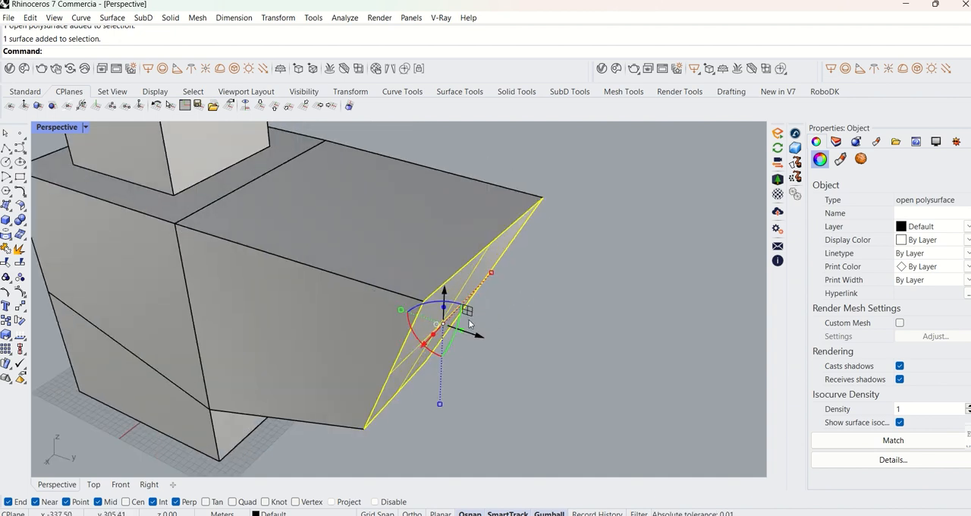
pyautogui.moveTo(469, 314)
pyautogui.mouseDown(button='right')
pyautogui.moveTo(434, 324)
pyautogui.moveTo(457, 327)
pyautogui.mouseUp(button='right')
pyautogui.scroll(-3, 458, 326)
pyautogui.click(463, 325)
pyautogui.click(519, 302)
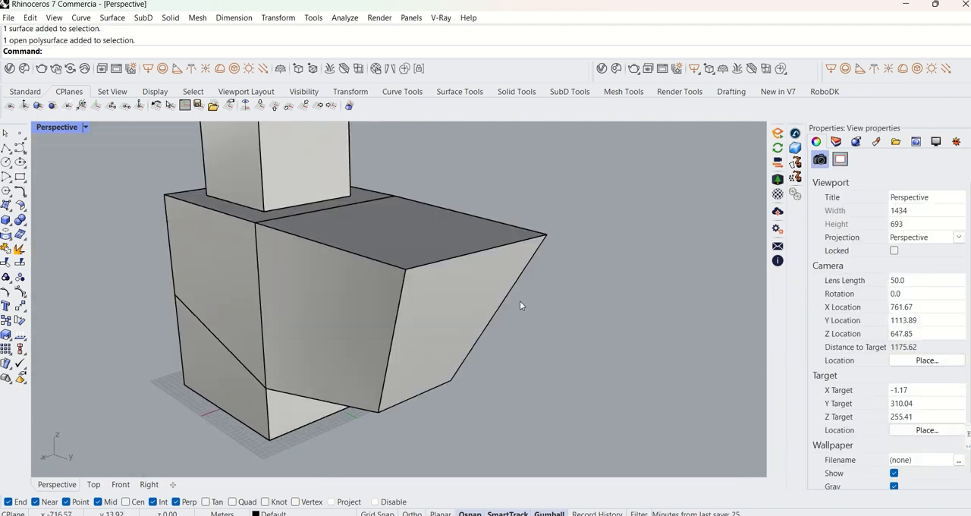
# Align the construction plane to the tilted end face using the CPlane command's Object option.
pyautogui.write('CPlane')
pyautogui.press('Return')
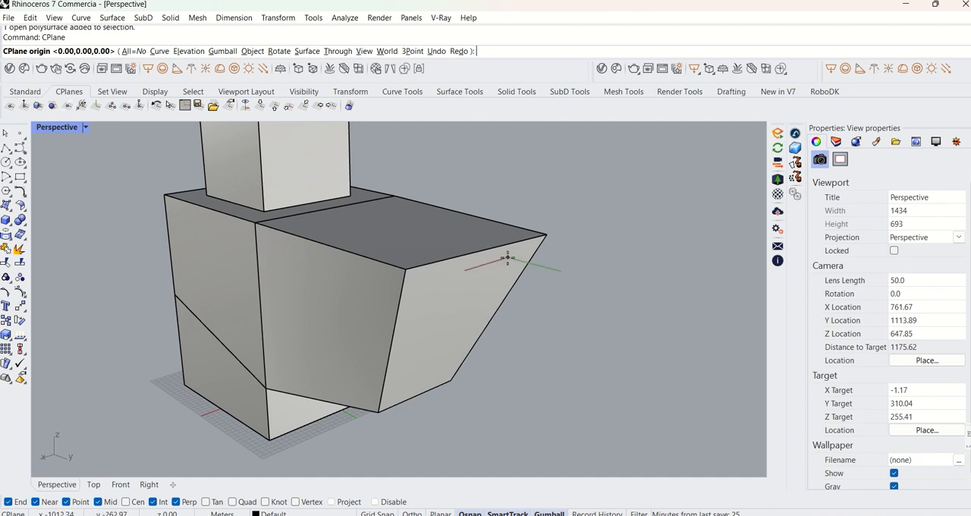
pyautogui.click(252, 51)
pyautogui.click(446, 329)
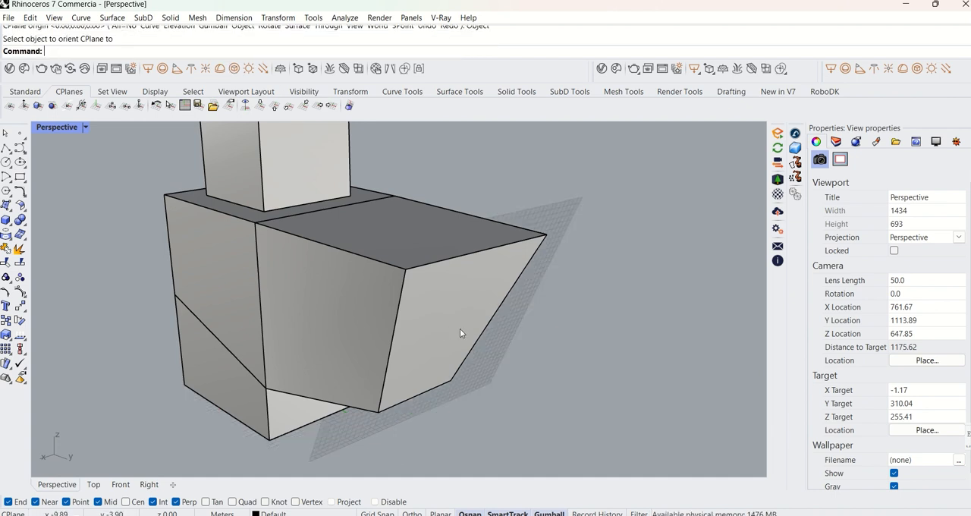
pyautogui.scroll(-4, 534, 333)
pyautogui.moveTo(540, 332); pyautogui.dragTo(575, 320, button='right')
pyautogui.hotkey('ctrl', 'a')
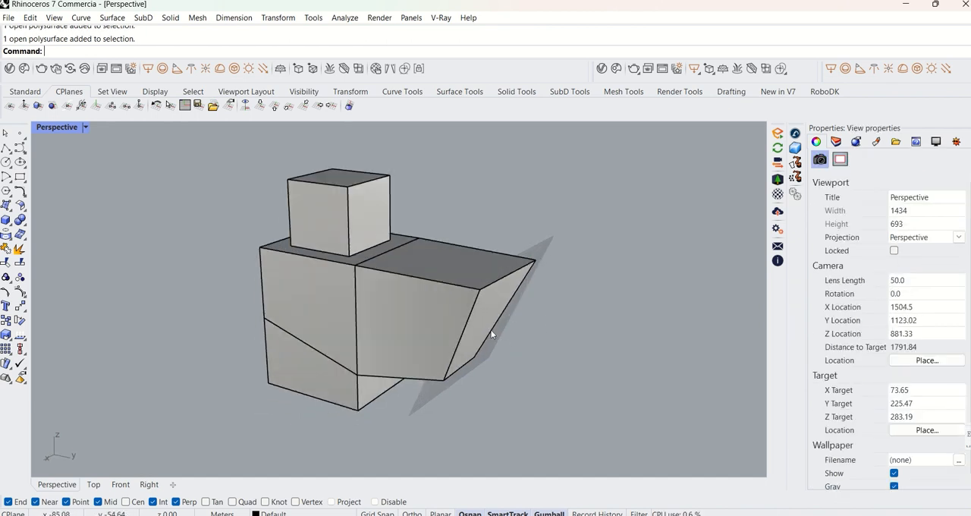
pyautogui.scroll(4, 492, 334)
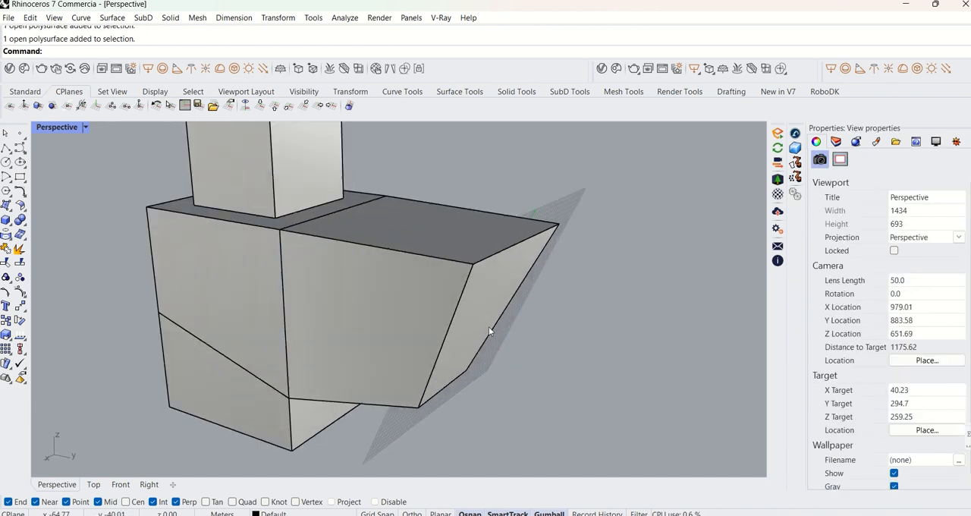
pyautogui.moveTo(523, 320); pyautogui.dragTo(455, 298, button='right')
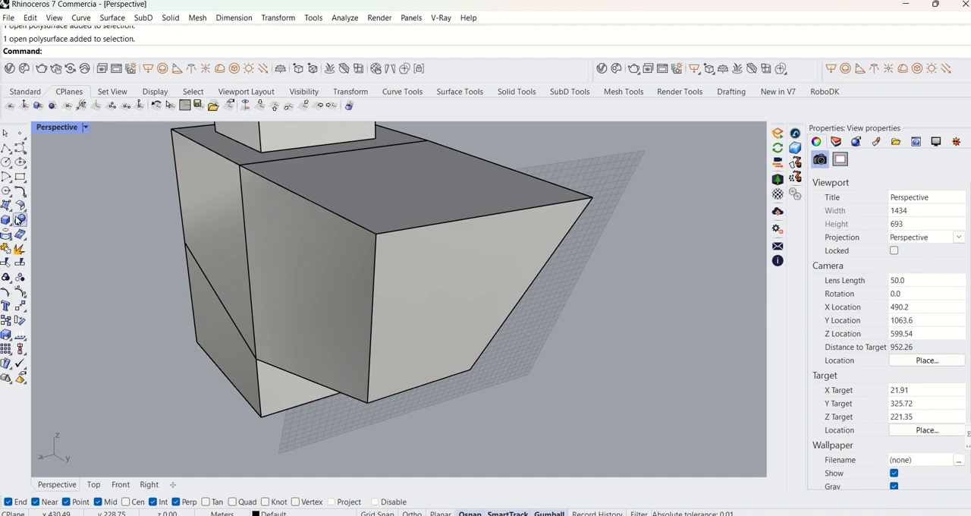
pyautogui.click(20, 176)
pyautogui.click(387, 301)
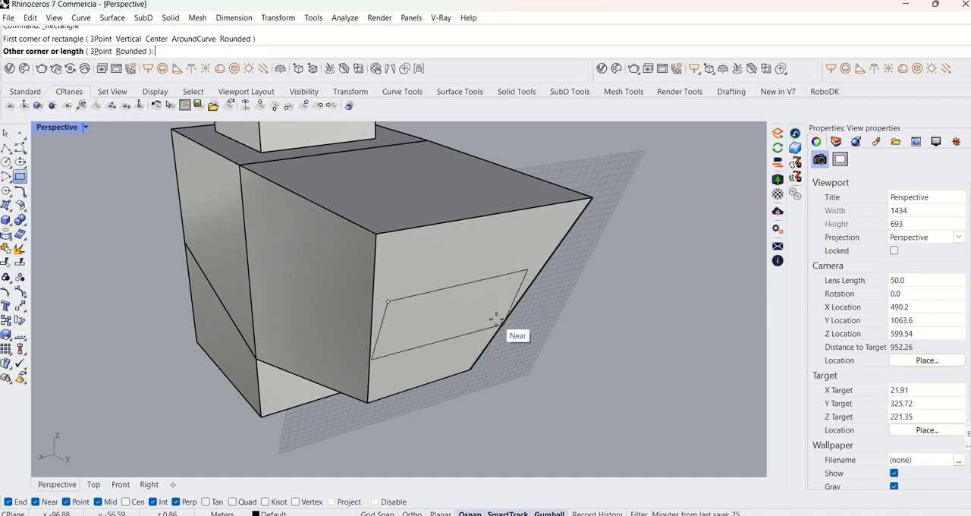
pyautogui.moveTo(498, 329); pyautogui.dragTo(422, 274, button='right')
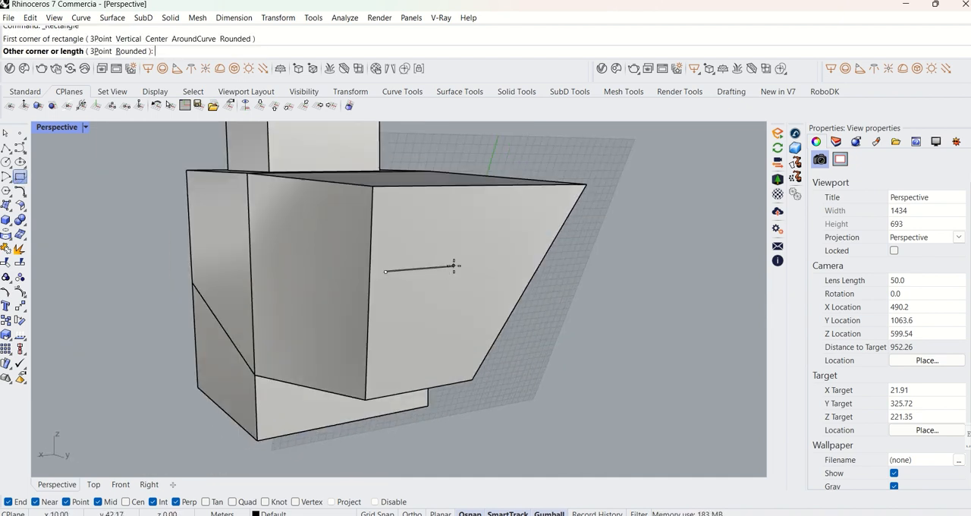
pyautogui.press('Escape')
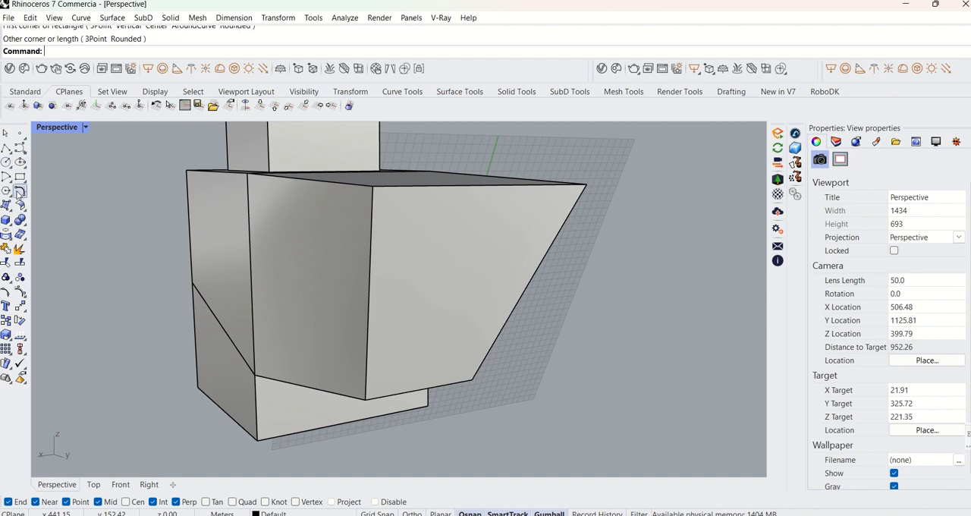
# Draw an ellipse freehand in the middle of the tilted end face.
pyautogui.click(20, 163)
pyautogui.click(444, 275)
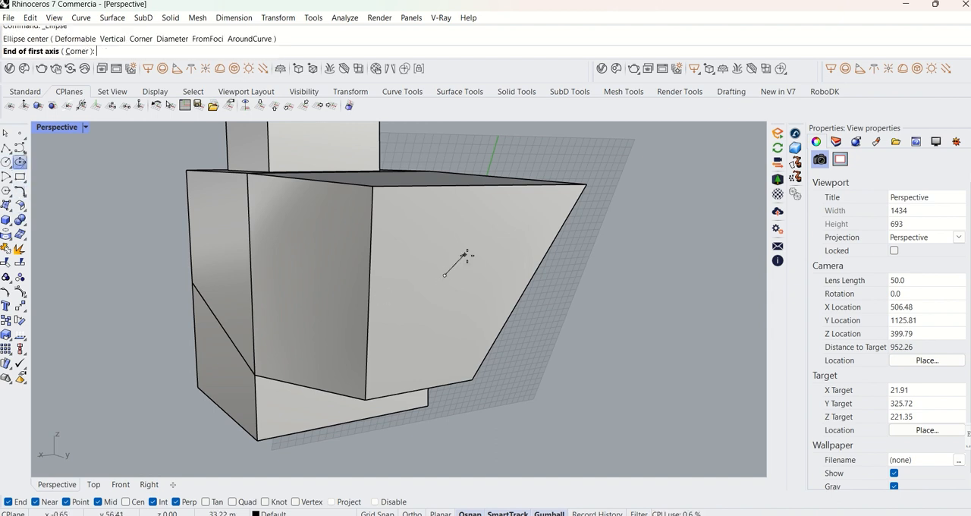
pyautogui.click(442, 261)
pyautogui.click(498, 233)
pyautogui.moveTo(496, 227); pyautogui.dragTo(438, 335, button='right')
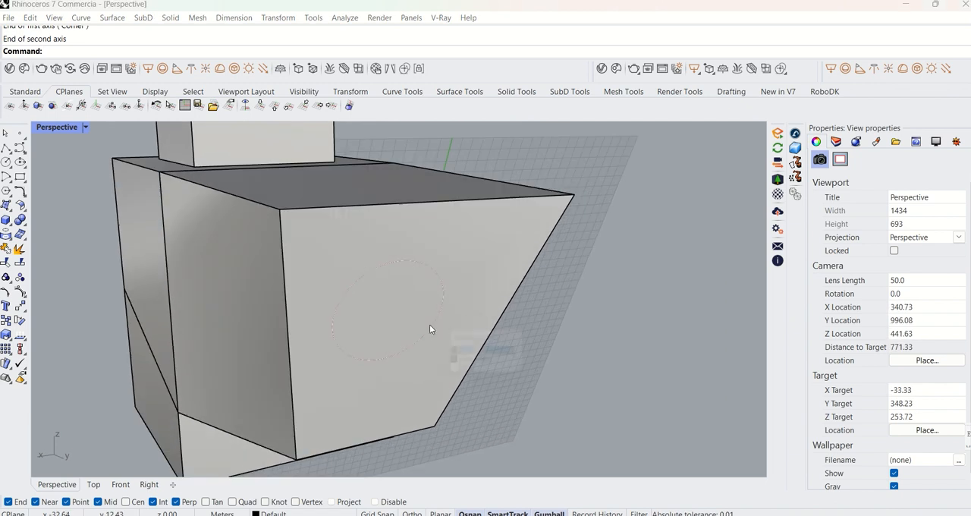
# Select the ellipse and extrude it freehand outward from the tilted face into a tube with the gumball.
pyautogui.click(430, 327)
pyautogui.click(524, 352)
pyautogui.moveTo(524, 354); pyautogui.dragTo(499, 314, button='right')
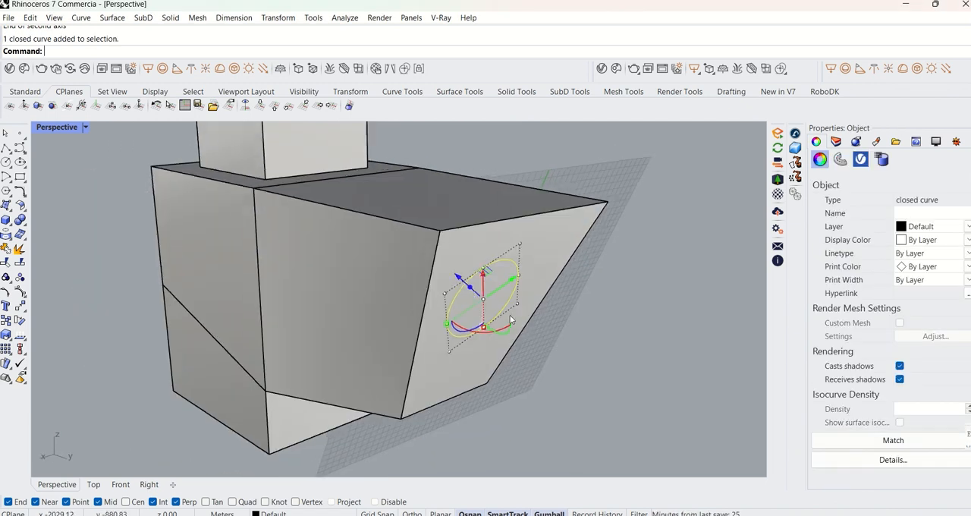
pyautogui.moveTo(498, 317); pyautogui.dragTo(577, 367)
pyautogui.click(647, 306)
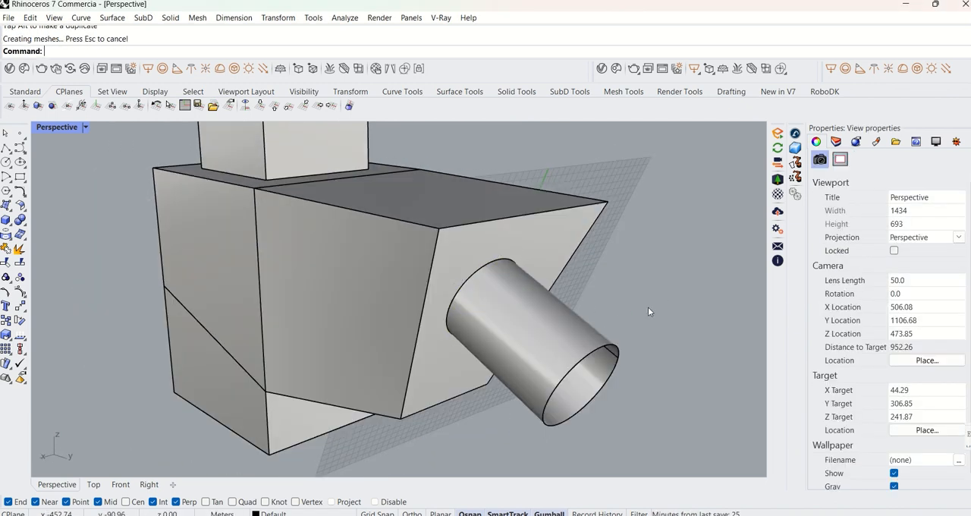
# Cap both open ends of the elliptical tube.
pyautogui.scroll(-4, 647, 306)
pyautogui.moveTo(645, 307); pyautogui.dragTo(504, 293, button='right')
pyautogui.click(447, 294)
pyautogui.press('Return')
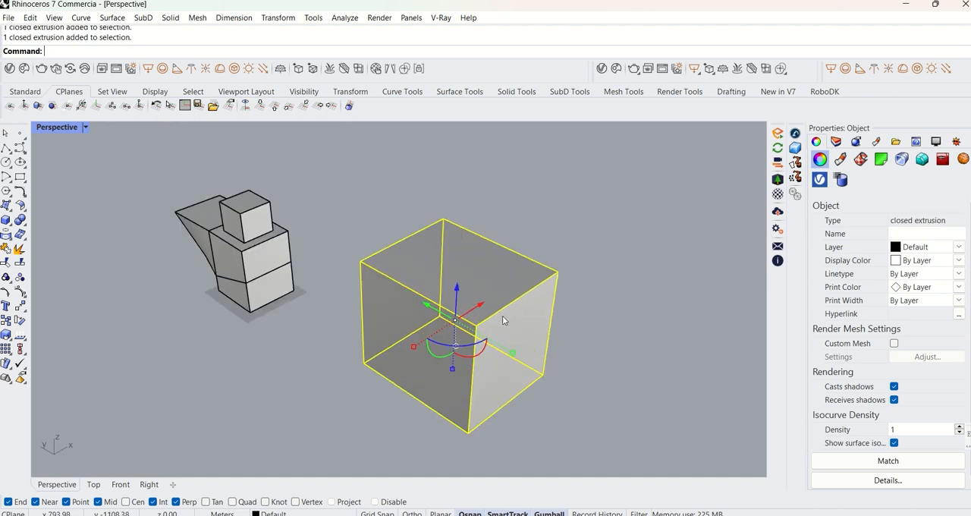
# Select the whole edited model with its added block, tube and curves, and delete it.
pyautogui.keyDown('shift'); pyautogui.moveTo(502, 320); pyautogui.dragTo(613, 289, button='right'); pyautogui.keyUp('shift')
pyautogui.moveTo(364, 326); pyautogui.dragTo(207, 179)
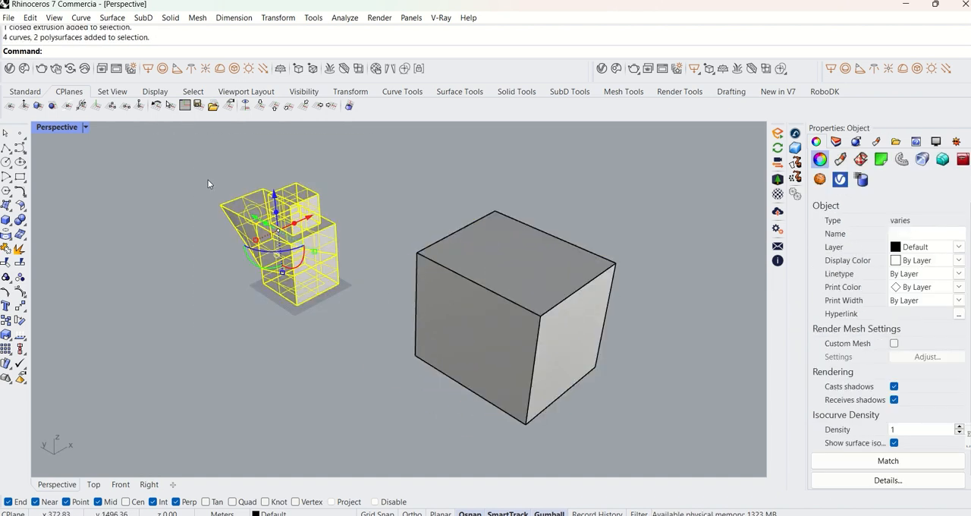
pyautogui.press('Delete')
# Select the remaining box and examine the gumball at its centre up close.
pyautogui.scroll(6, 372, 277)
pyautogui.click(370, 278)
pyautogui.scroll(-5, 410, 250)
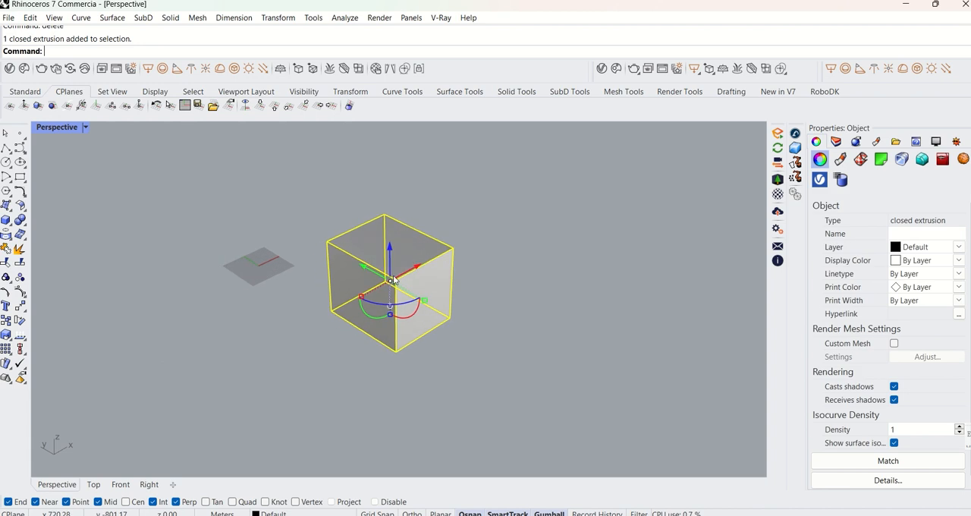
pyautogui.scroll(6, 387, 270)
pyautogui.moveTo(388, 279); pyautogui.dragTo(415, 263, button='right')
pyautogui.scroll(4, 415, 263)
pyautogui.scroll(-3, 424, 286)
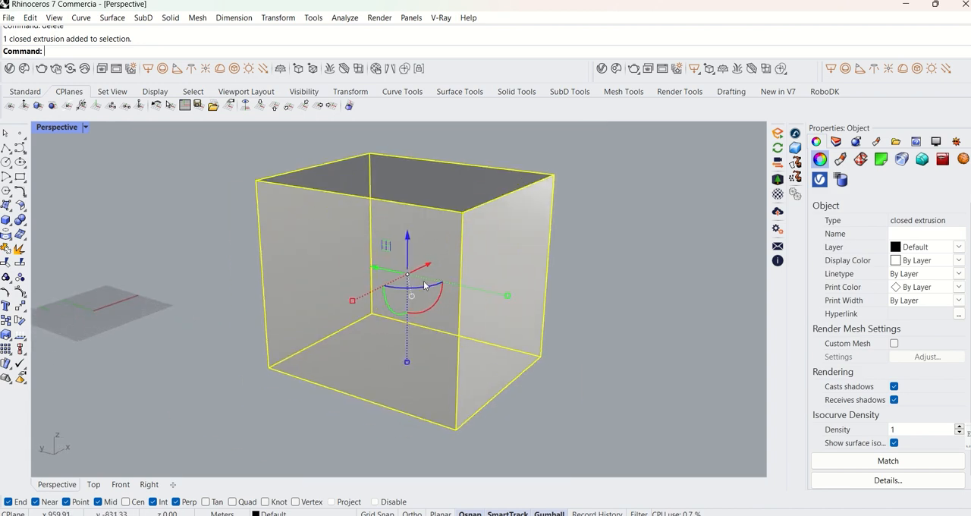
pyautogui.click(563, 277)
pyautogui.click(457, 271)
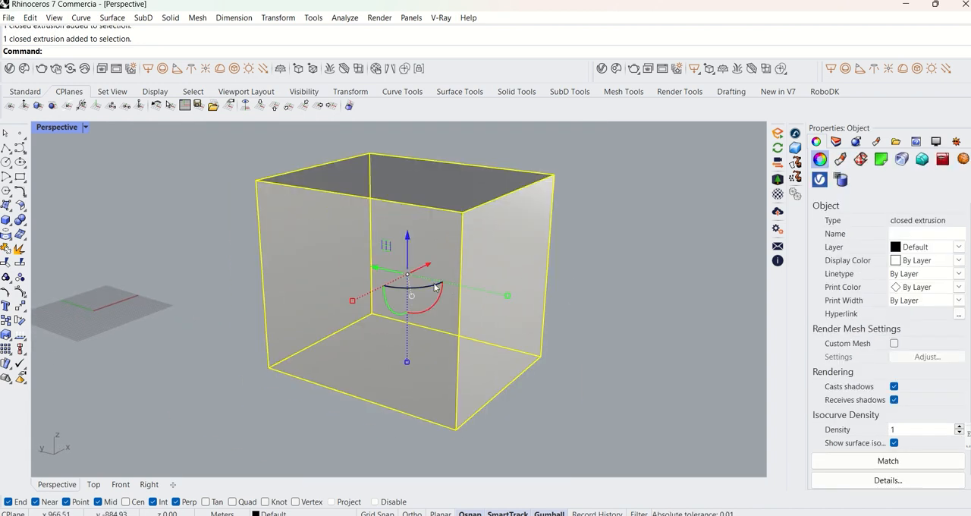
pyautogui.scroll(-4, 434, 282)
pyautogui.scroll(2, 432, 276)
pyautogui.keyDown('shift'); pyautogui.moveTo(431, 280); pyautogui.dragTo(499, 273, button='right'); pyautogui.keyUp('shift')
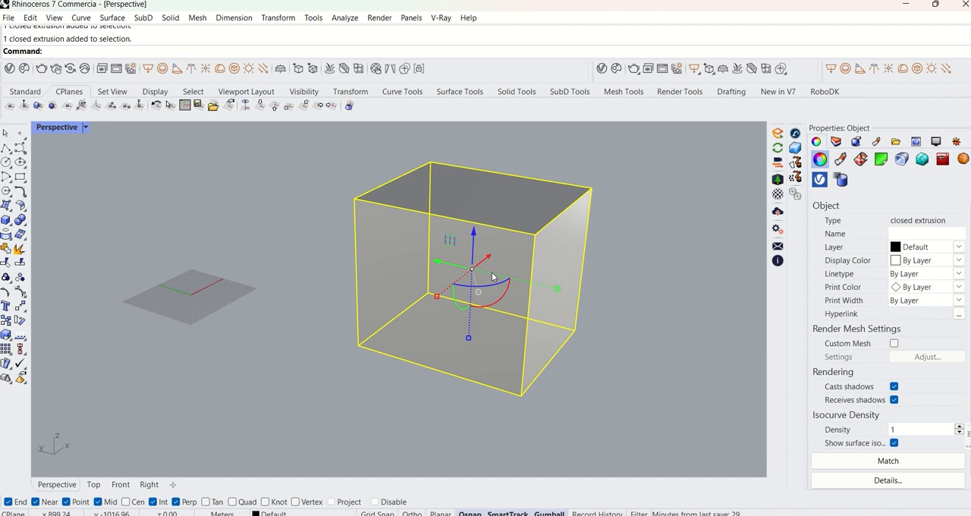
pyautogui.scroll(3, 489, 275)
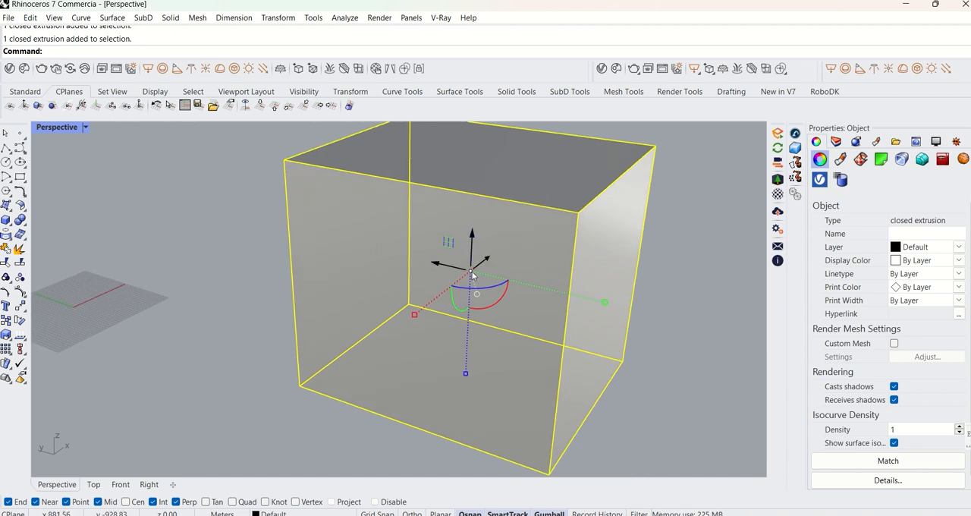
# Relocate the gumball from the box's centre to its lower corner nearest the construction plane grid.
pyautogui.keyDown('ctrl'); pyautogui.click(471, 273); pyautogui.keyUp('ctrl')
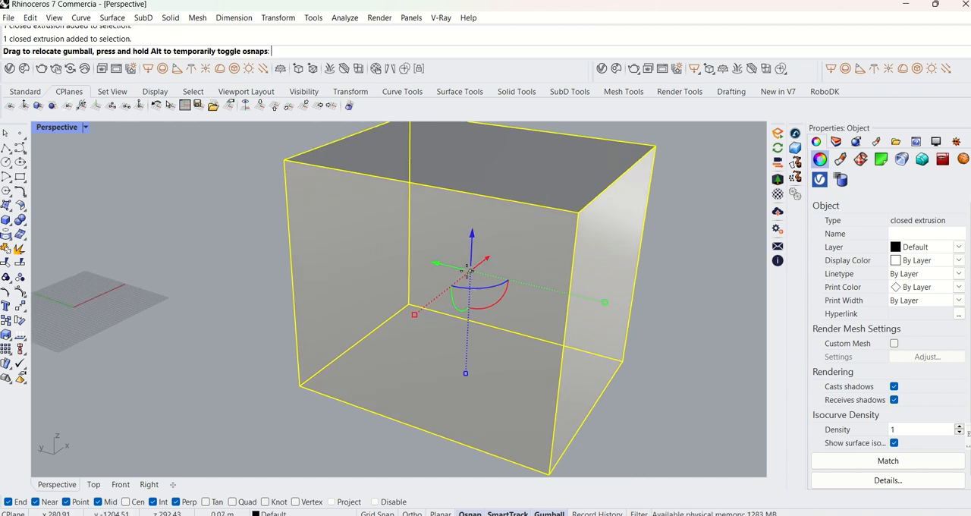
pyautogui.moveTo(470, 270); pyautogui.dragTo(300, 386)
pyautogui.keyDown('ctrl'); pyautogui.click(412, 276); pyautogui.keyUp('ctrl')
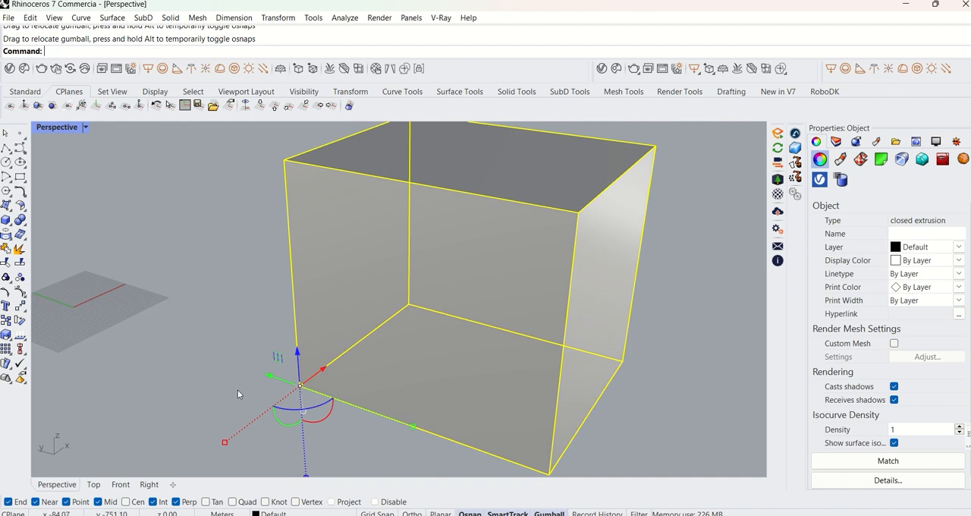
pyautogui.scroll(-4, 324, 398)
pyautogui.keyDown('shift'); pyautogui.moveTo(324, 398); pyautogui.dragTo(376, 352, button='right'); pyautogui.keyUp('shift')
pyautogui.scroll(2, 377, 352)
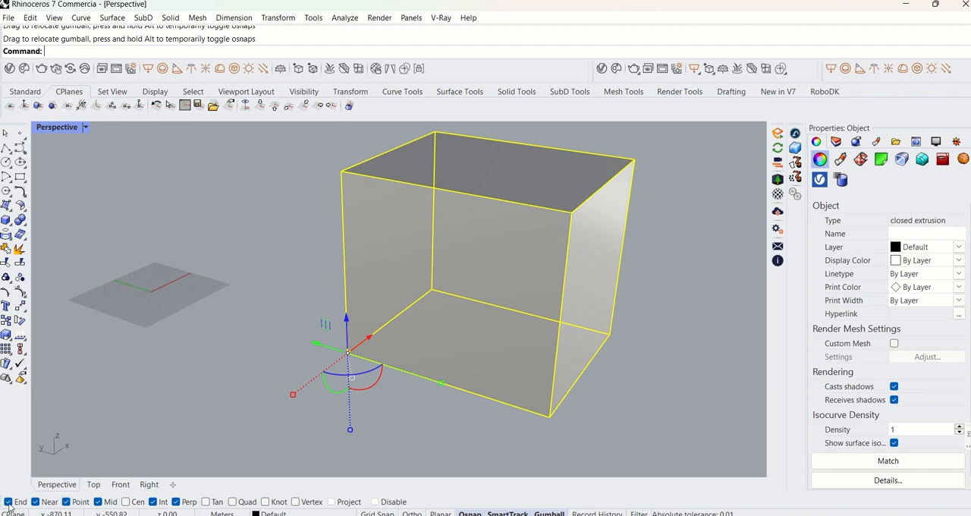
# Reset the box's gumball to its default location and clear the selection.
pyautogui.scroll(4, 334, 354)
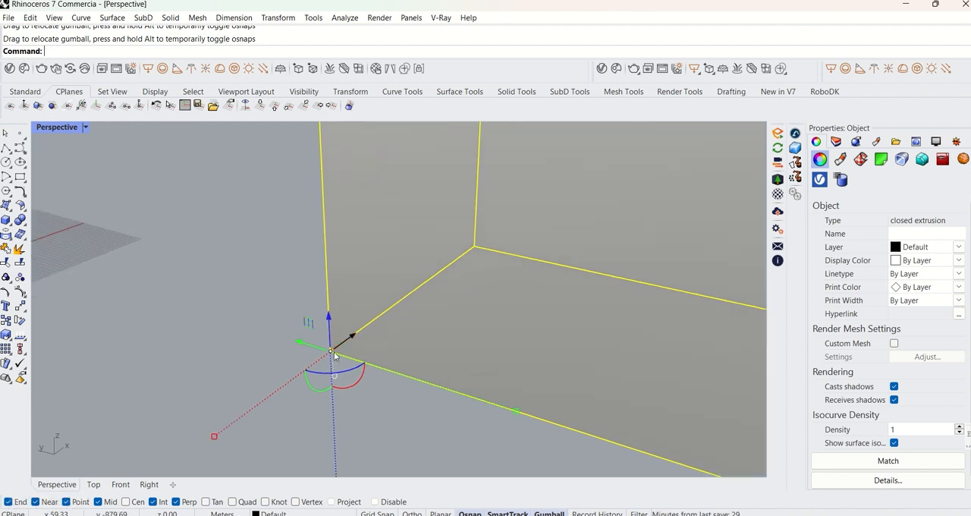
pyautogui.scroll(-4, 343, 356)
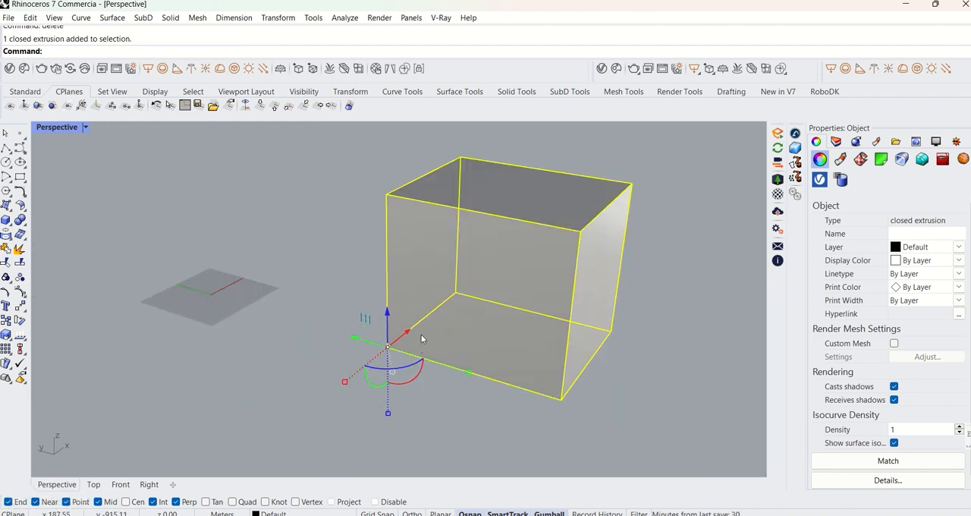
pyautogui.click(392, 372)
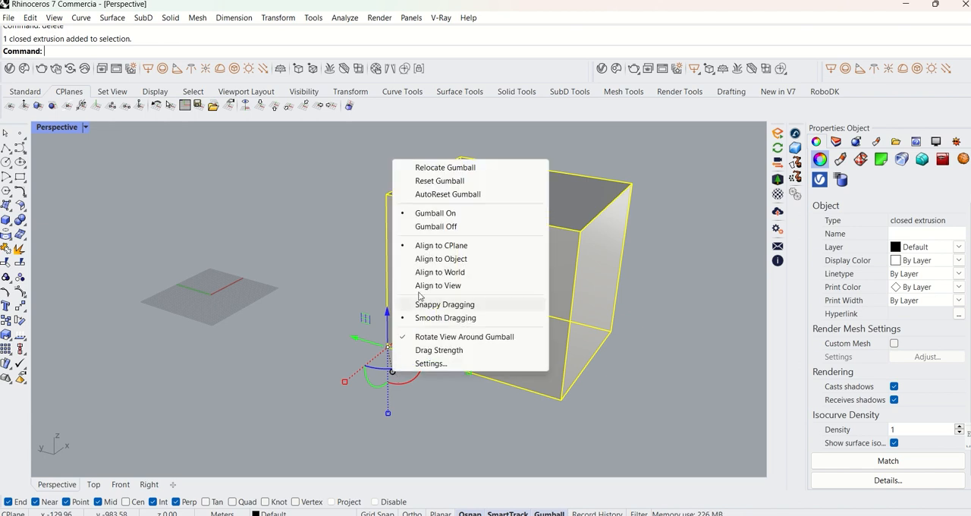
pyautogui.click(464, 181)
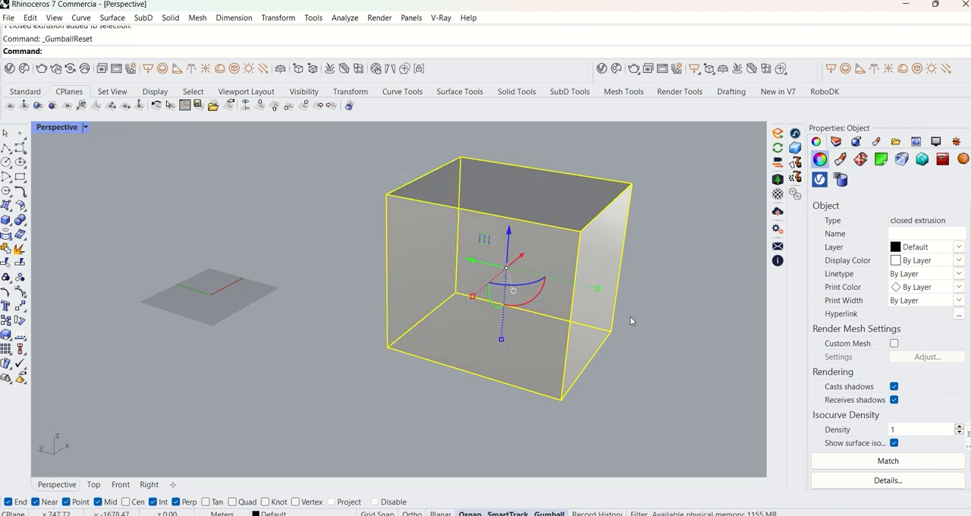
pyautogui.press('Escape')
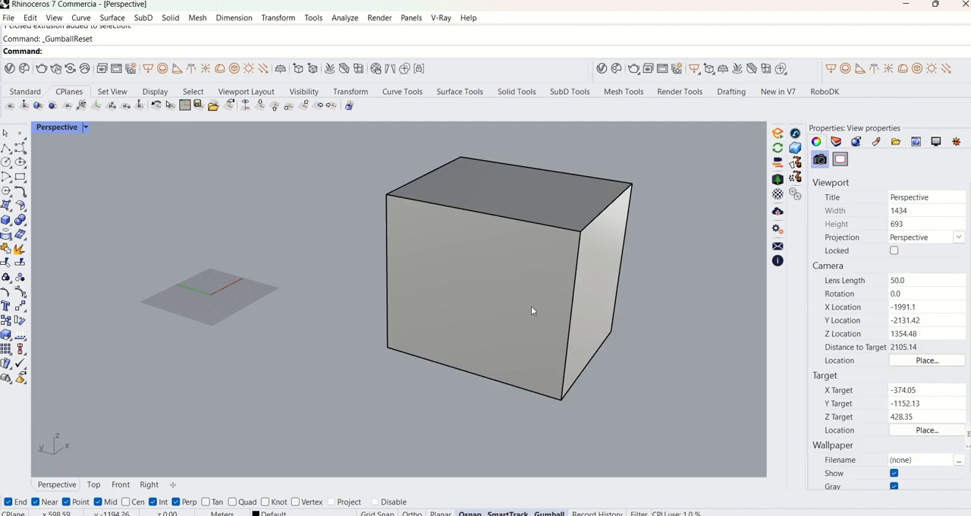
# Try rotating the box about the vertical axis through its centre with the gumball, undo the rotation and deselect the box.
pyautogui.click(455, 324)
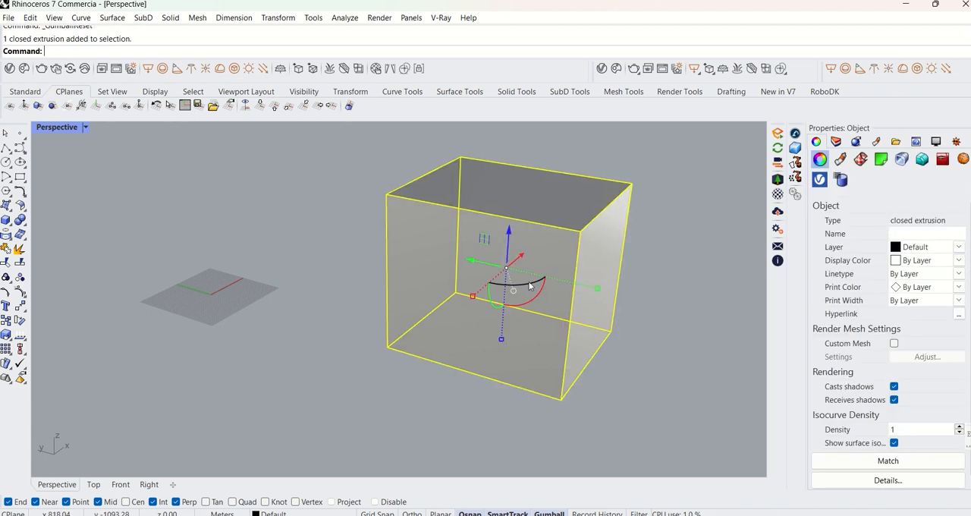
pyautogui.moveTo(530, 285); pyautogui.dragTo(502, 288)
pyautogui.hotkey('ctrl', 'z')
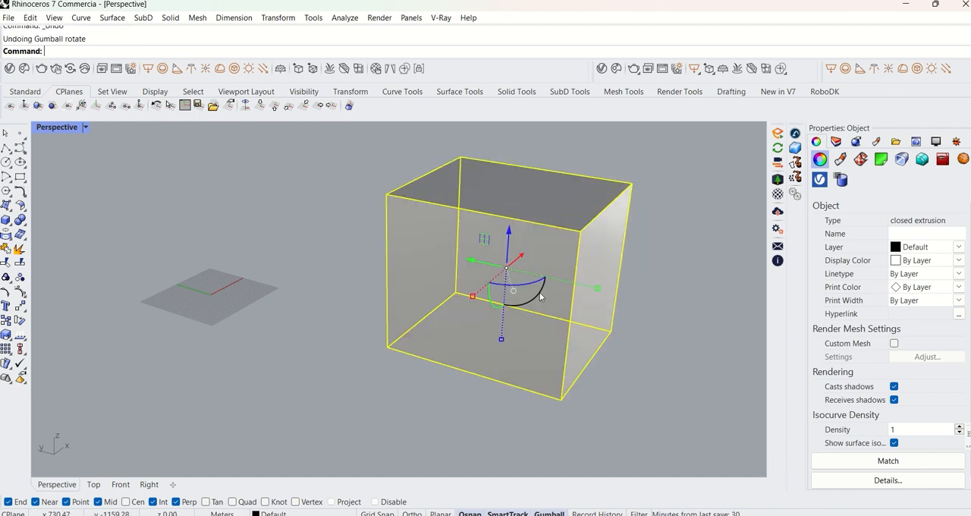
pyautogui.scroll(-2, 613, 324)
pyautogui.click(615, 323)
pyautogui.keyDown('shift'); pyautogui.moveTo(615, 324); pyautogui.dragTo(564, 319, button='right'); pyautogui.keyUp('shift')
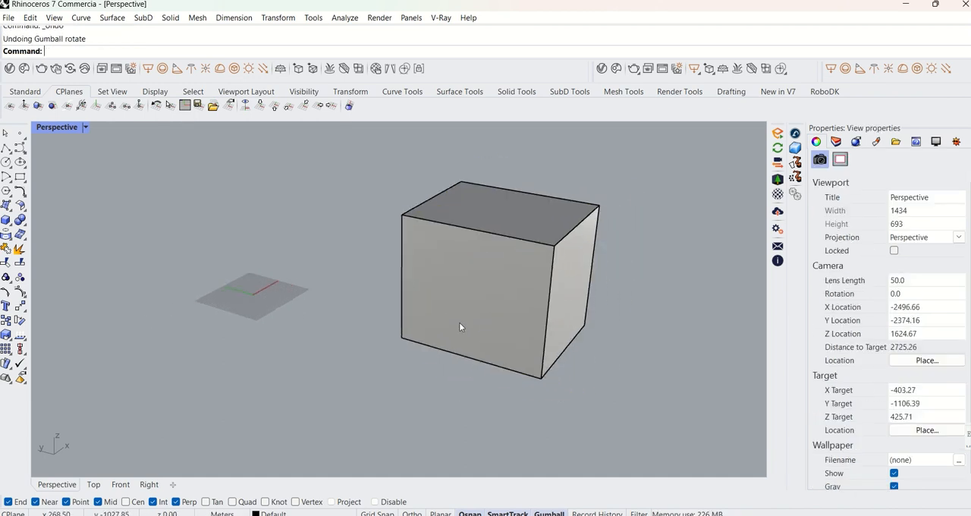
# Rotate the box 90 degrees with Rotate 2-D about its lower corner nearest the grid, using the lower front edge as reference, and undo it.
pyautogui.click(400, 338)
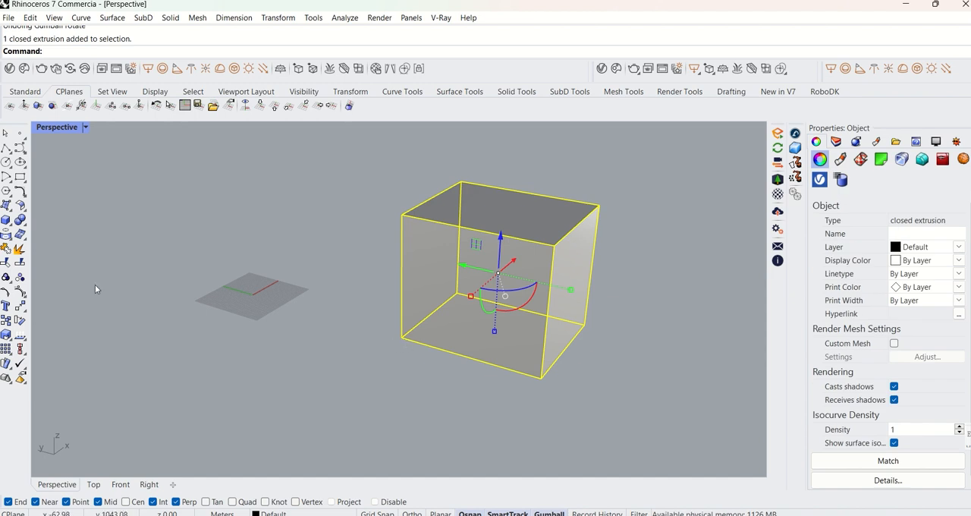
pyautogui.click(19, 321)
pyautogui.click(402, 337)
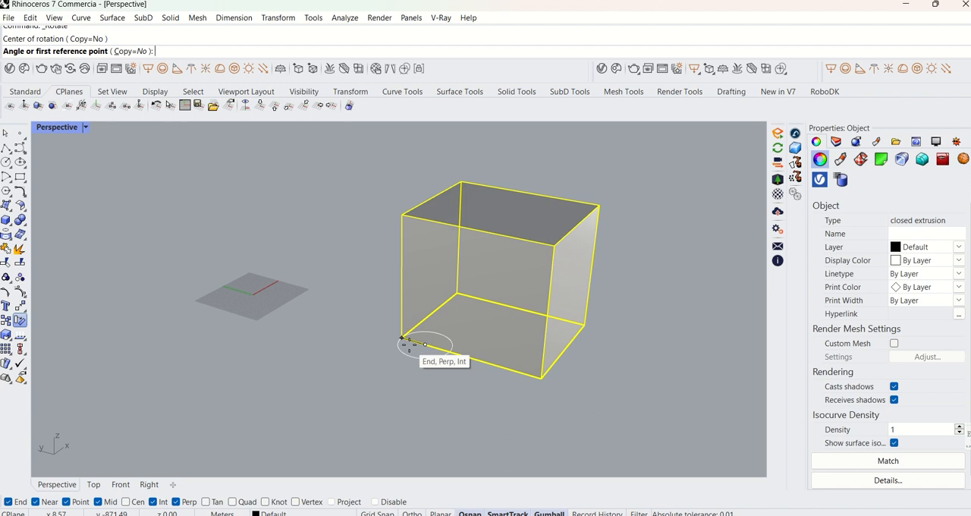
pyautogui.rightClick(409, 345)
pyautogui.rightClick(409, 346)
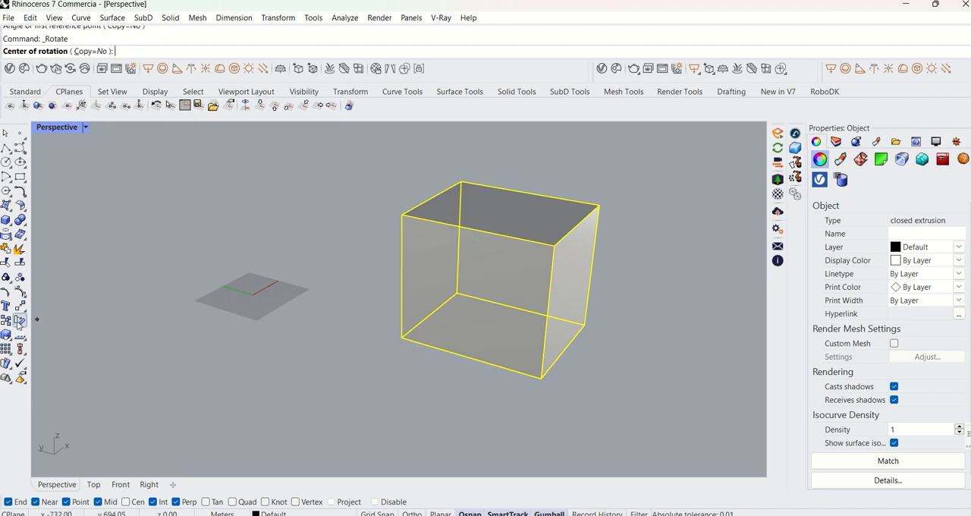
pyautogui.click(401, 337)
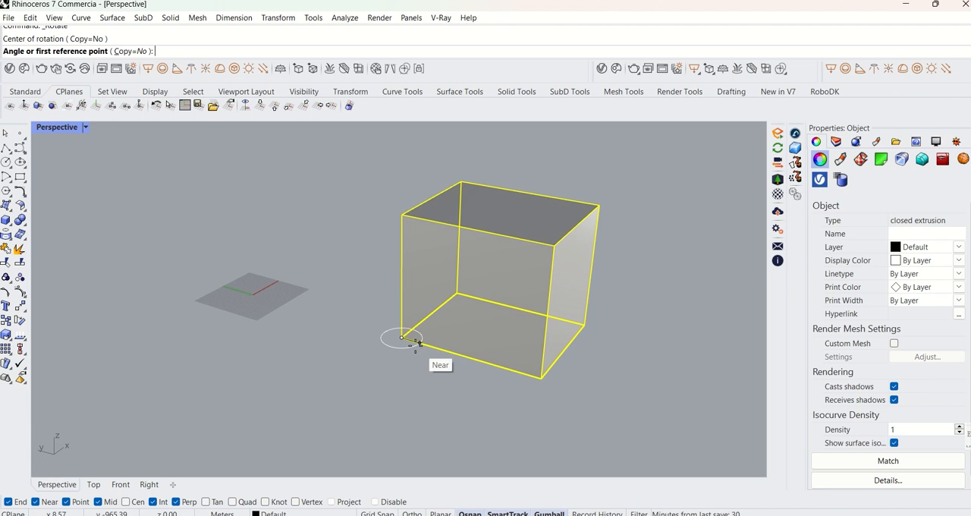
pyautogui.click(541, 378)
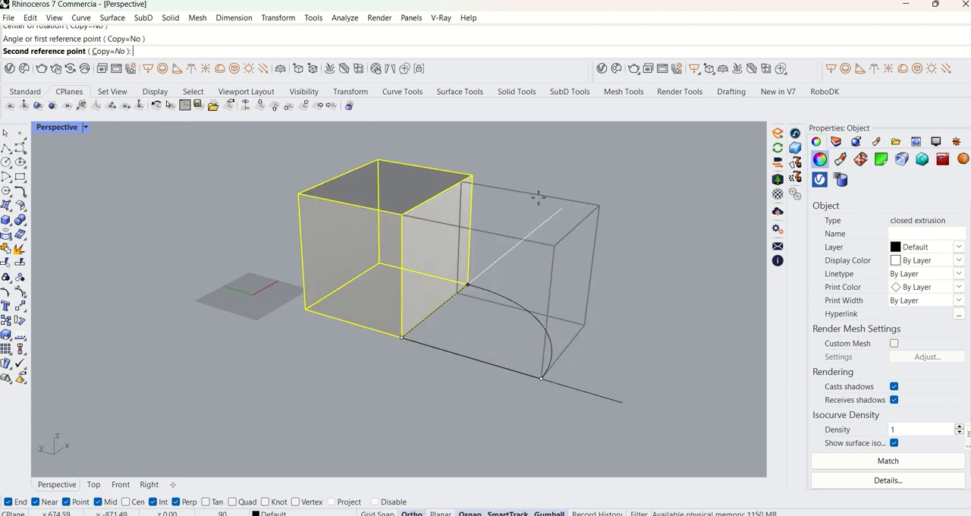
pyautogui.keyDown('shift'); pyautogui.click(514, 172); pyautogui.keyUp('shift')
pyautogui.scroll(-6, 525, 289)
pyautogui.scroll(6, 525, 290)
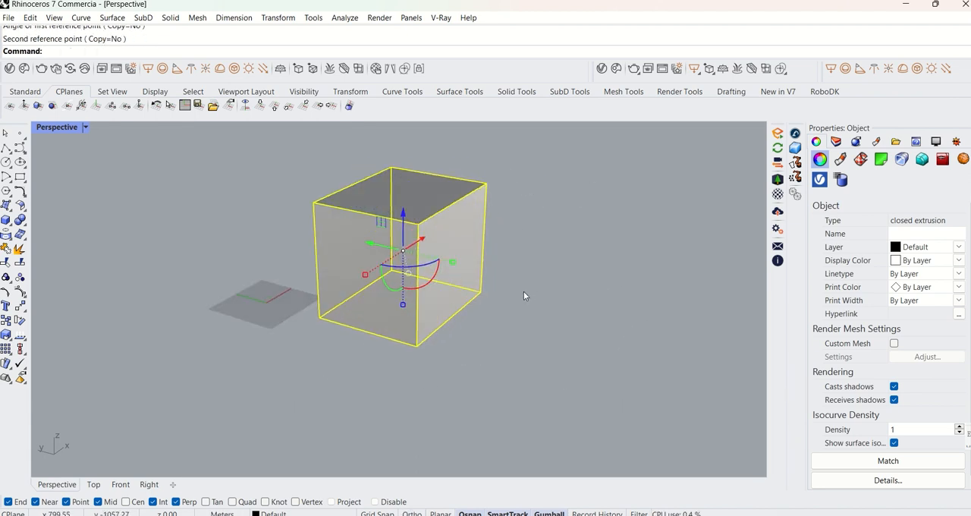
pyautogui.hotkey('ctrl', 'z')
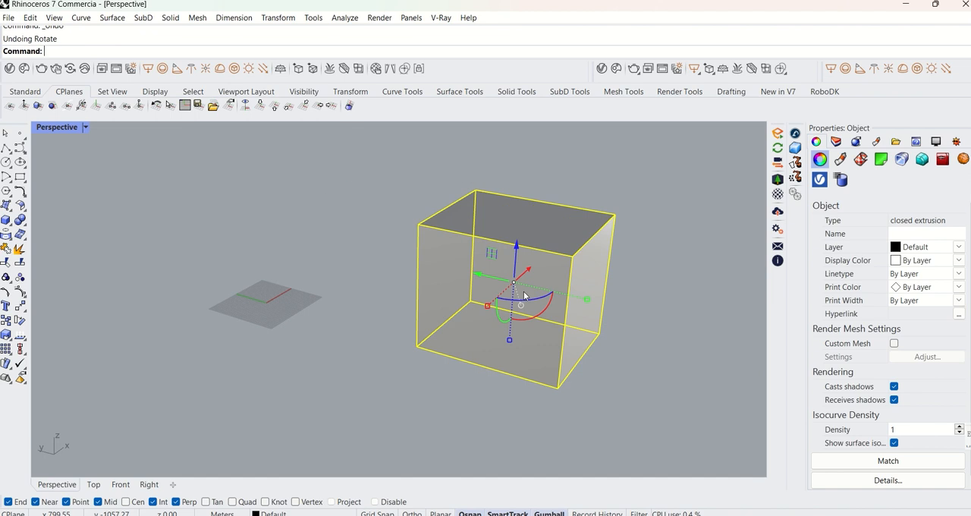
pyautogui.press('Escape')
# Select the box and relocate its gumball from the centre to the lower corner nearest the grid, then reselect the box.
pyautogui.click(576, 309)
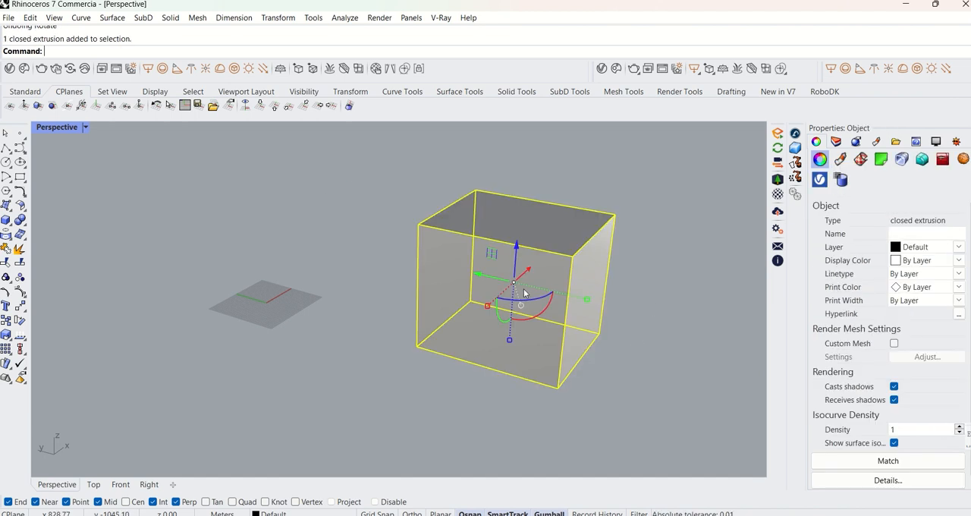
pyautogui.keyDown('ctrl'); pyautogui.moveTo(514, 285); pyautogui.dragTo(417, 346); pyautogui.keyUp('ctrl')
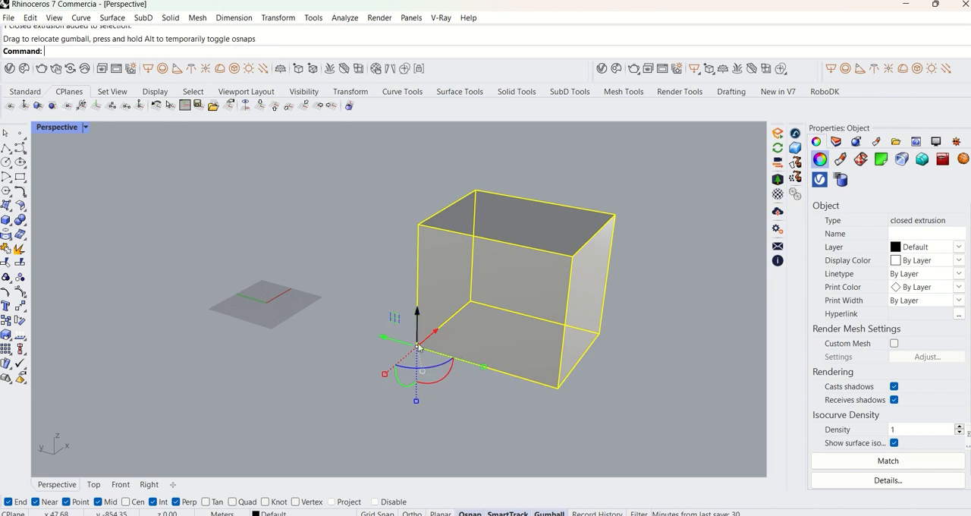
pyautogui.click(475, 373)
pyautogui.click(440, 353)
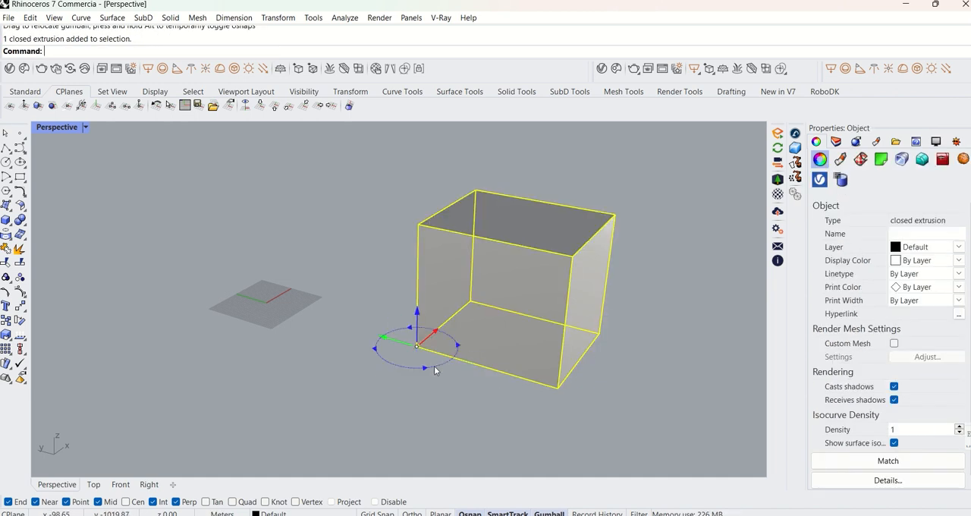
# Try rotating the box about the relocated gumball's vertical axis and green axis, undoing each rotation, and deselect the box.
pyautogui.click(435, 368)
pyautogui.moveTo(442, 367); pyautogui.dragTo(469, 354)
pyautogui.hotkey('ctrl', 'z')
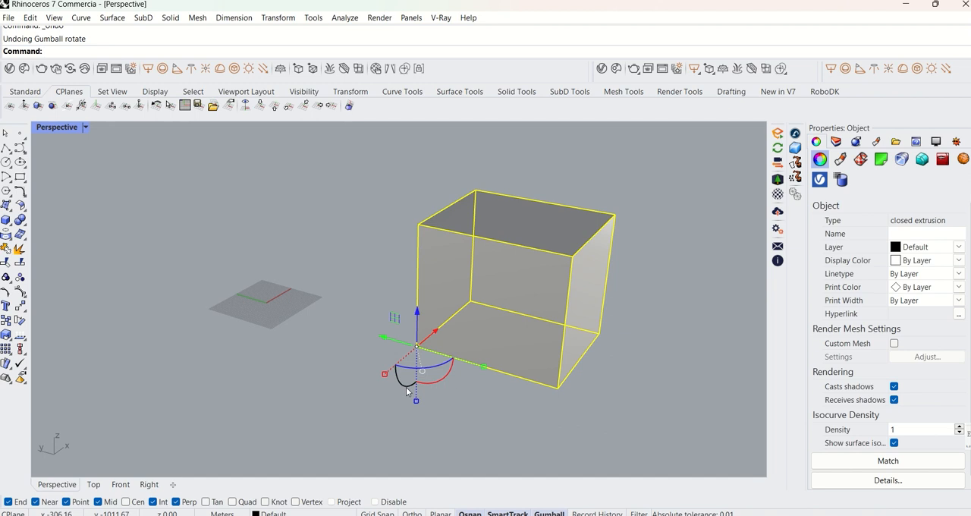
pyautogui.moveTo(401, 387); pyautogui.dragTo(437, 394)
pyautogui.click(624, 357)
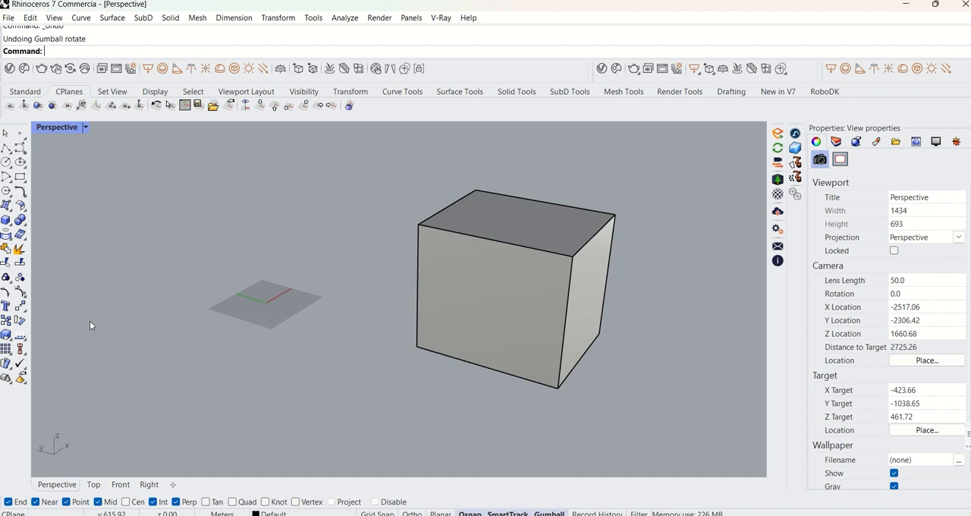